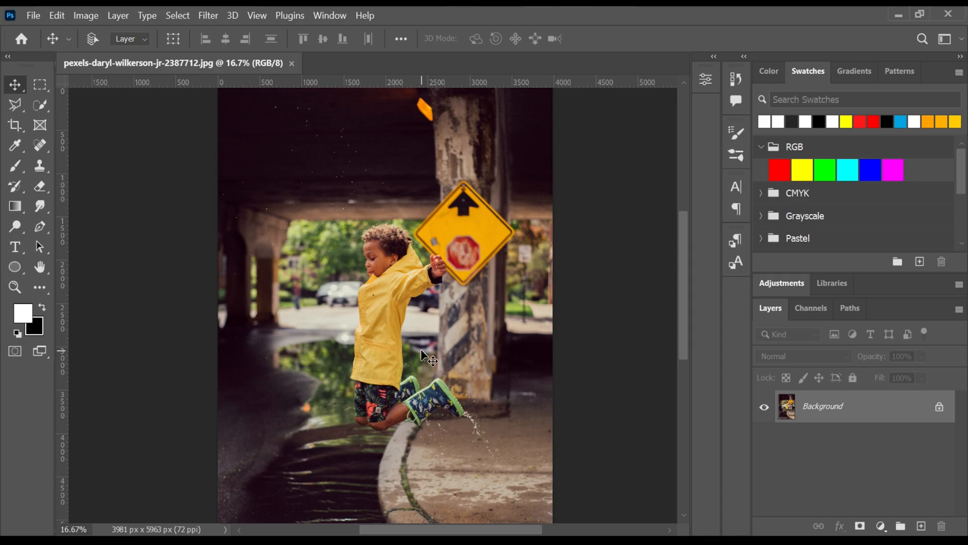
Select the jumping boy automatically with the Select Subject command
click(42, 104)
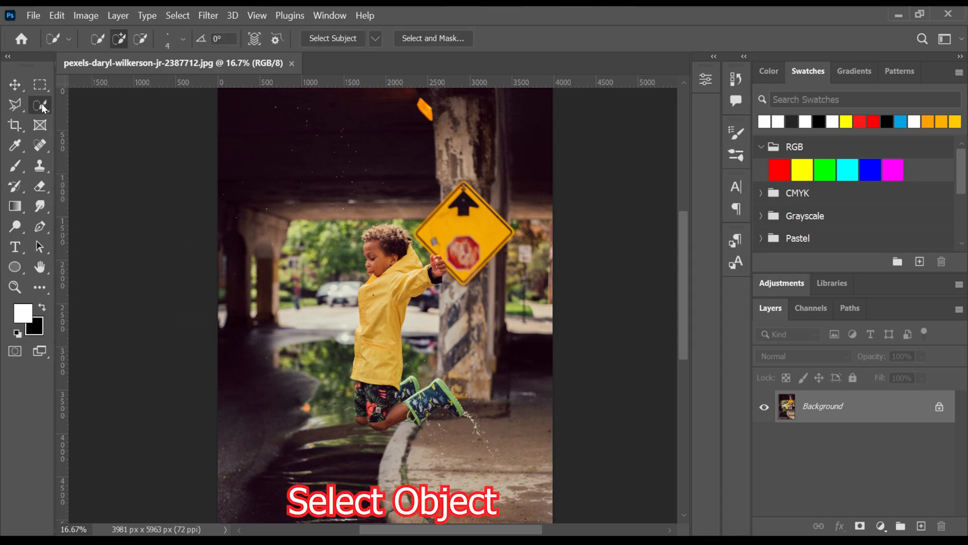
click(316, 37)
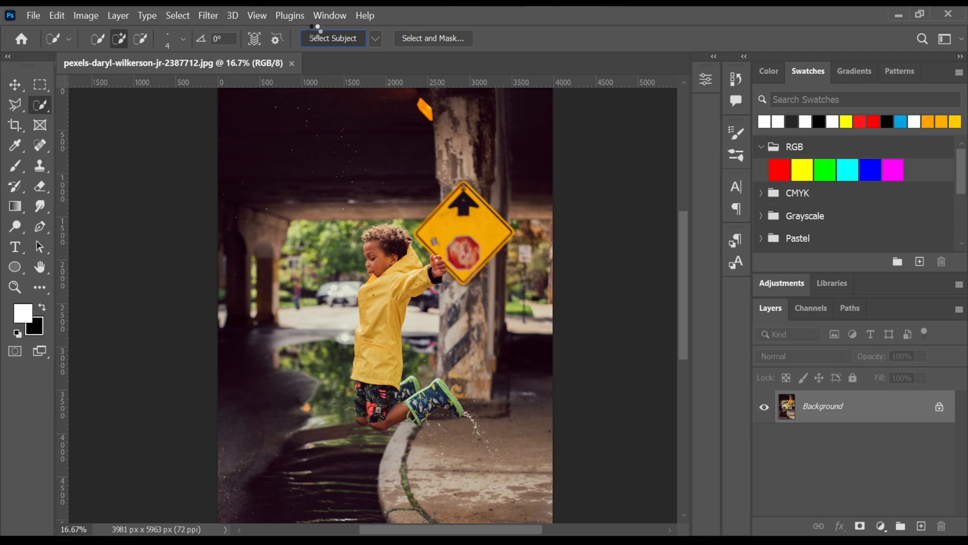
key(ctrl+plus)
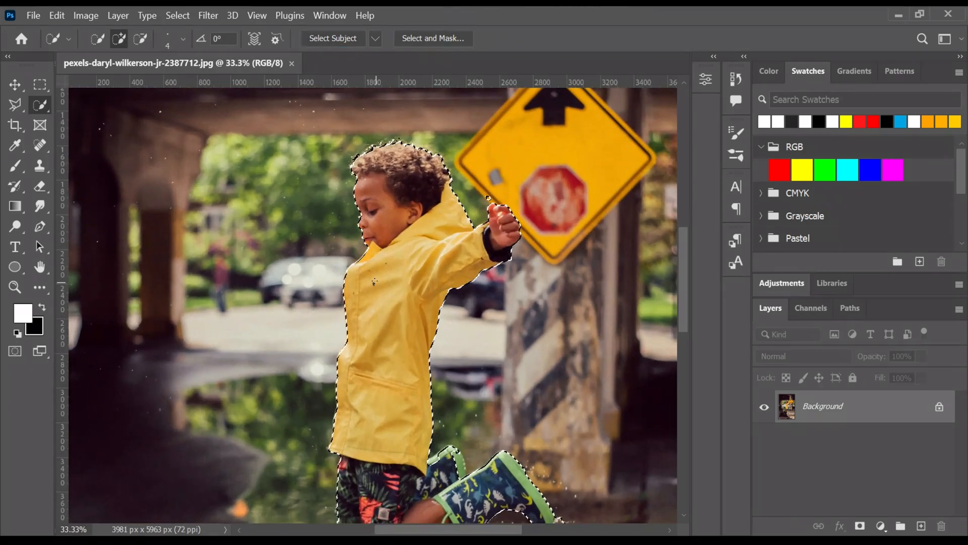
scroll(680, 426, down, 3)
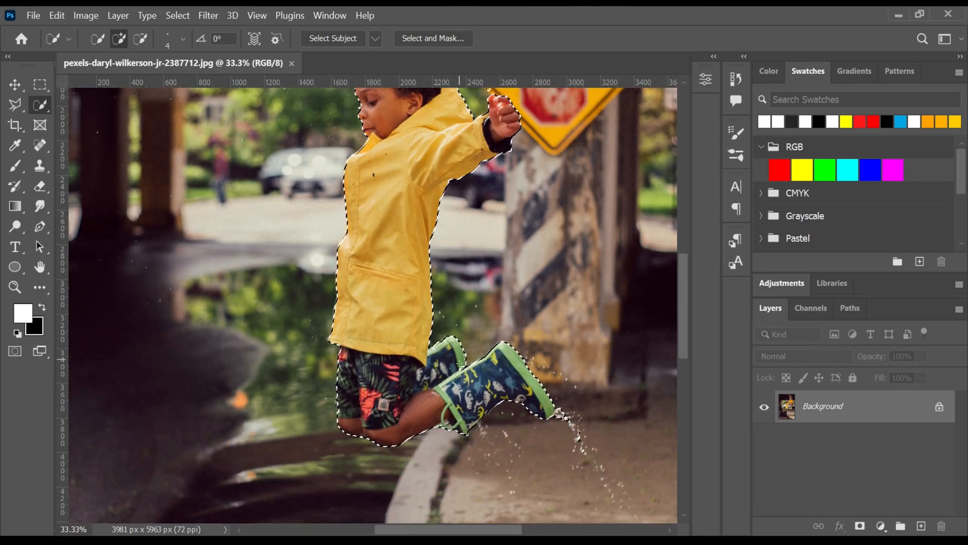
Refine the boy's selection in Select and Mask with Smooth set to 1 and apply it
click(432, 38)
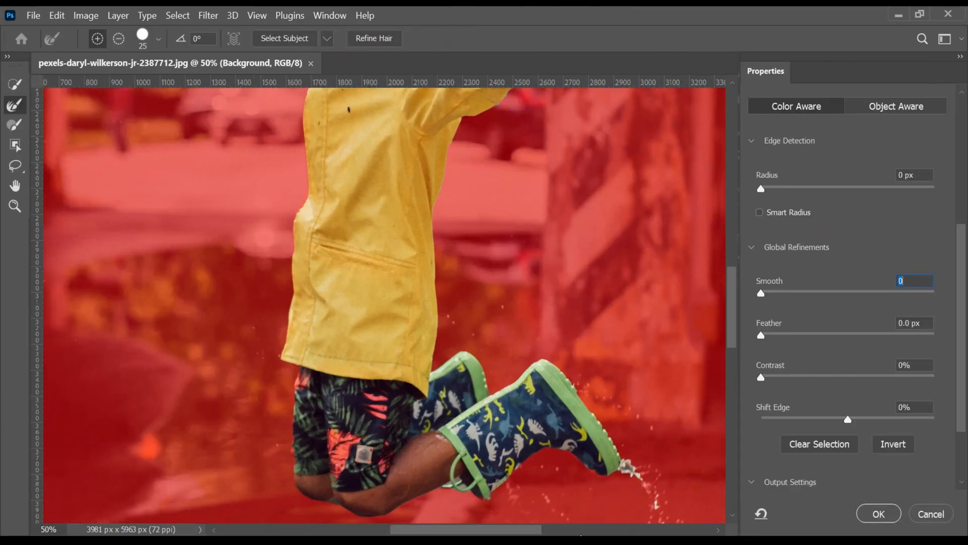
scroll(445, 254, up, 8)
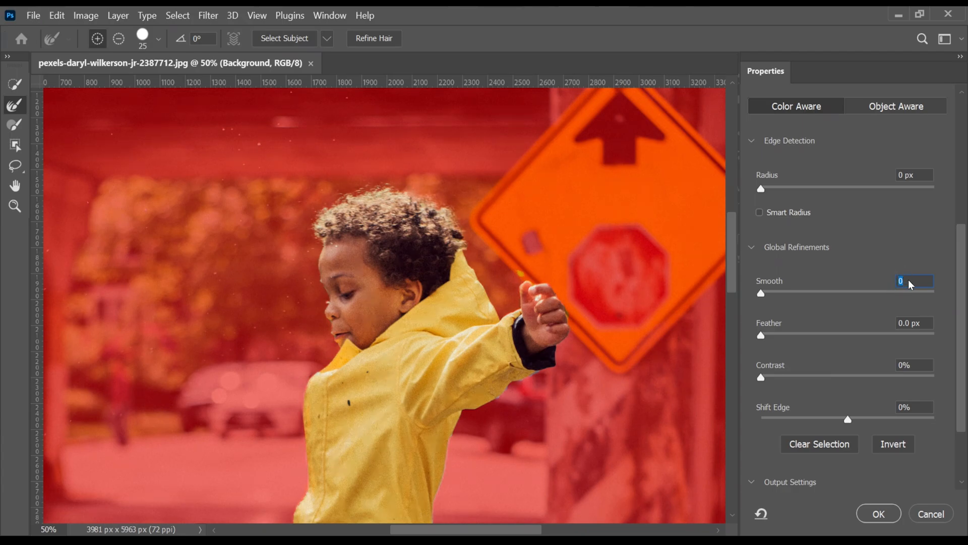
text(1)
key(Return)
scroll(443, 395, down, 5)
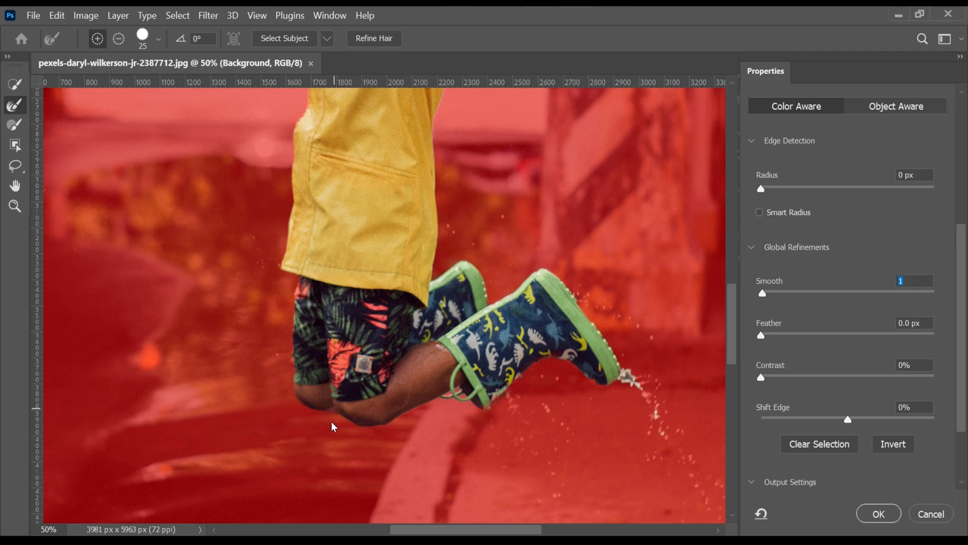
key(ctrl+minus)
key(ctrl+minus)
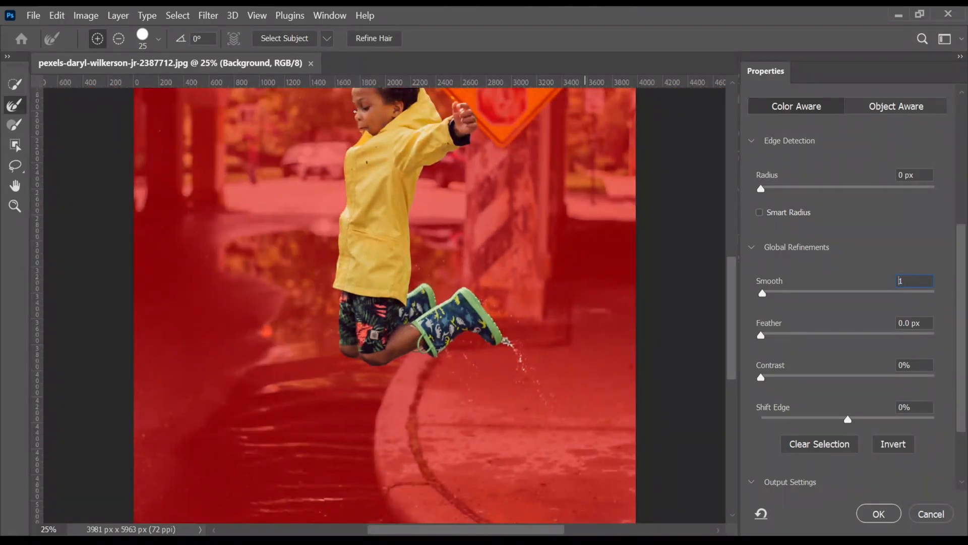
click(877, 513)
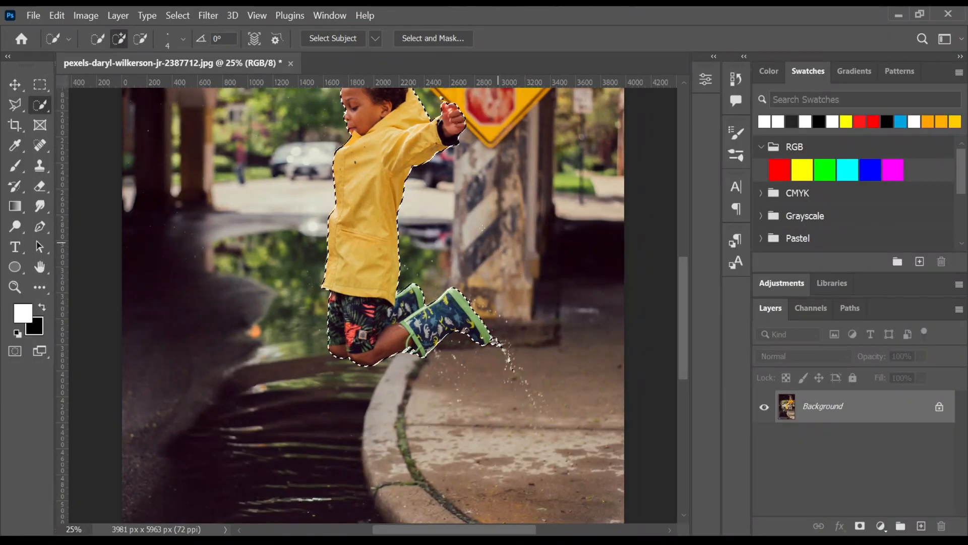
Inspect the selection edges around the boots and head, and copy the selected boy to a new layer
key(ctrl+plus)
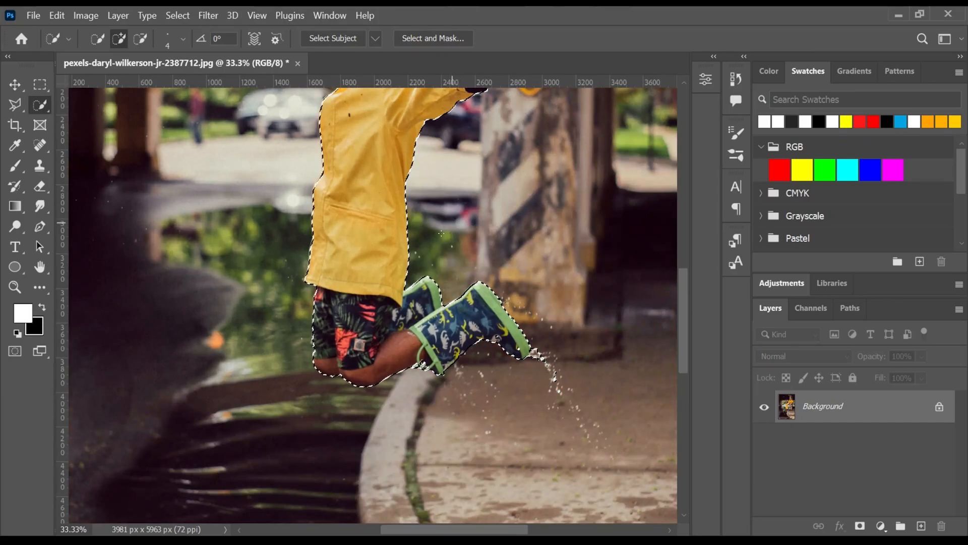
key(ctrl+plus)
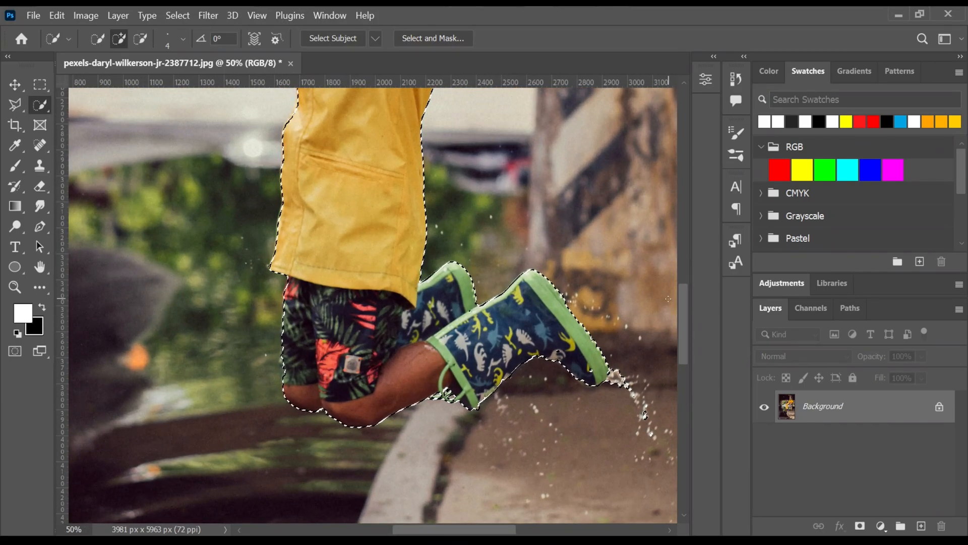
drag(685, 315, 686, 265)
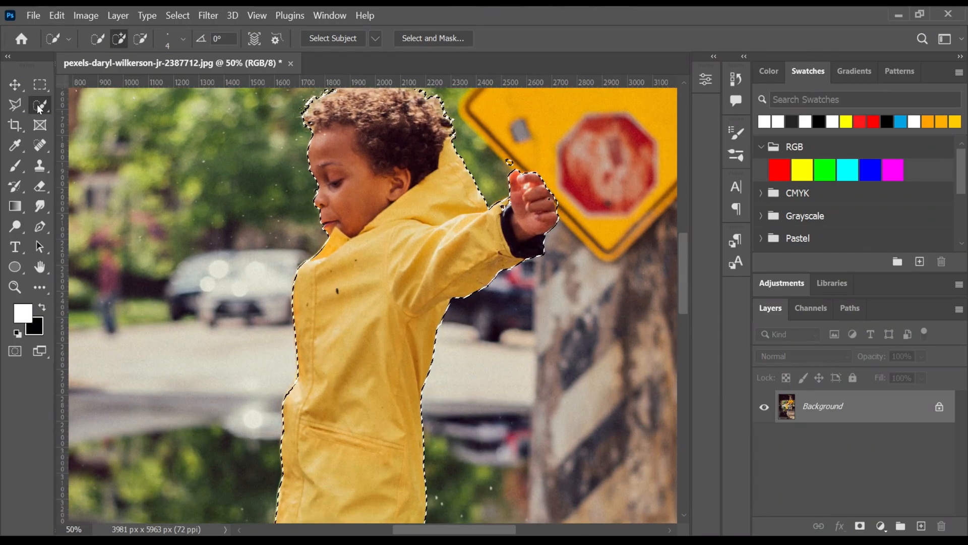
key(alt)
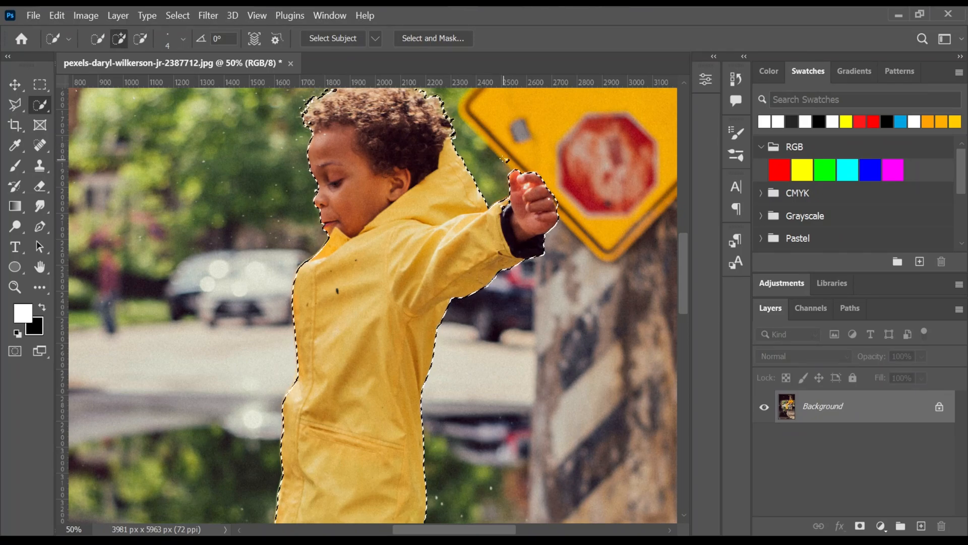
key(ctrl+minus)
key(ctrl+minus)
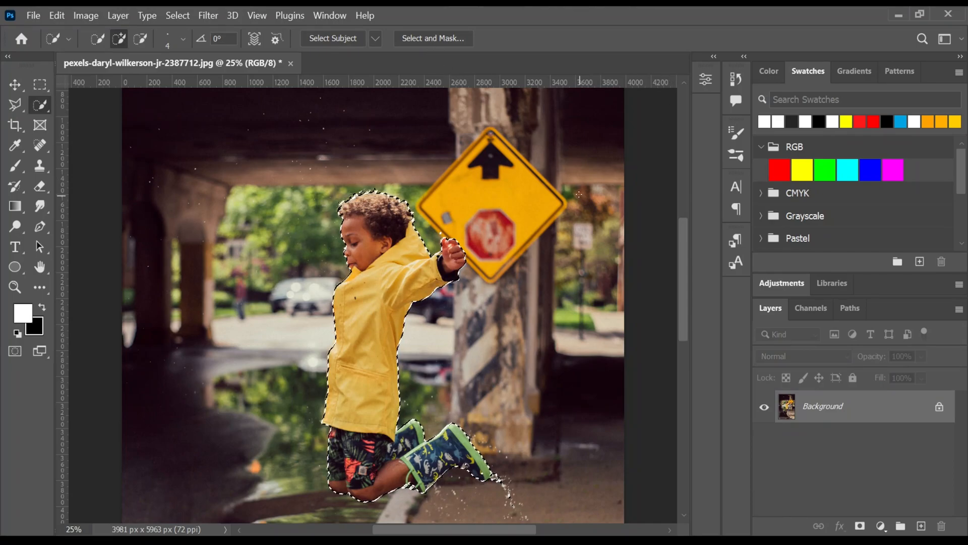
key(ctrl+j)
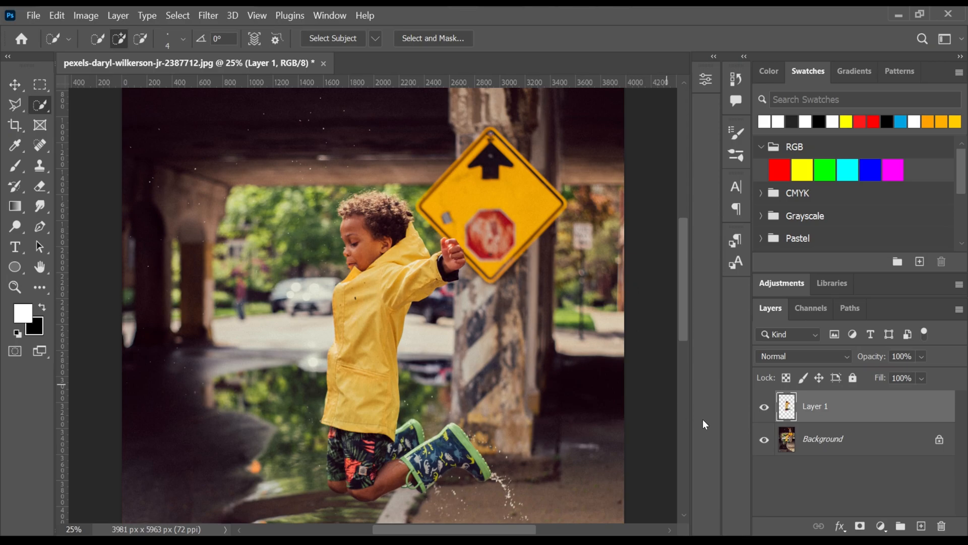
Add a Levels adjustment layer directly above the Background, with RGB midtones at 0.68 and the white output level at 115
click(808, 439)
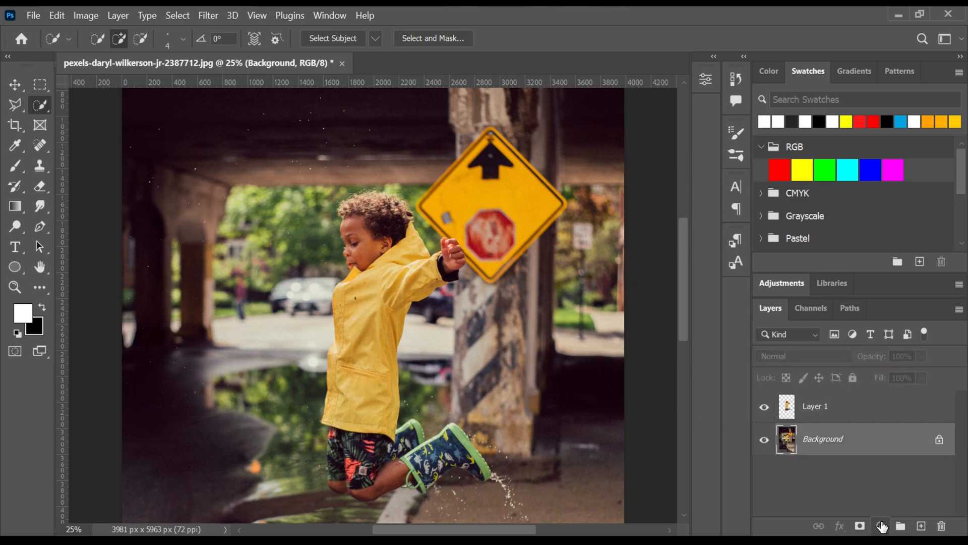
click(882, 525)
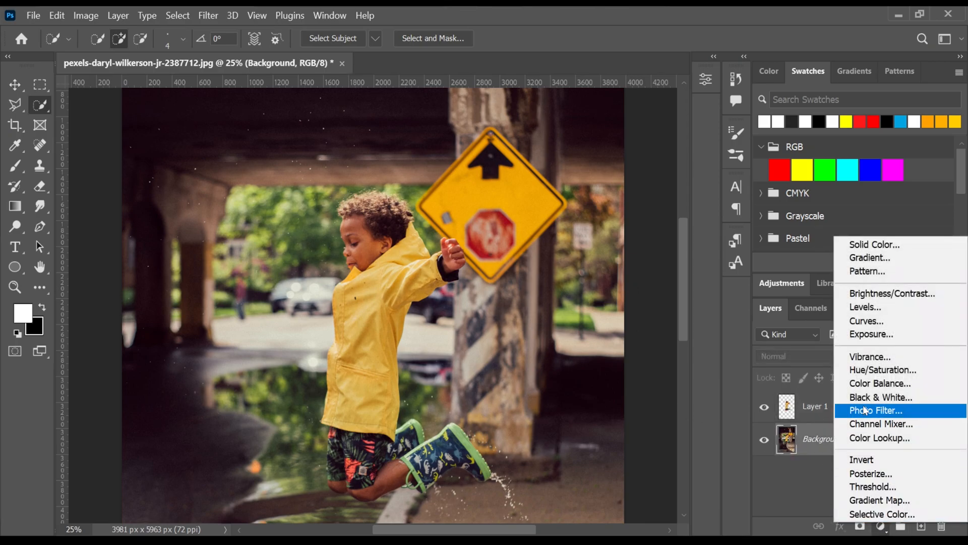
click(857, 309)
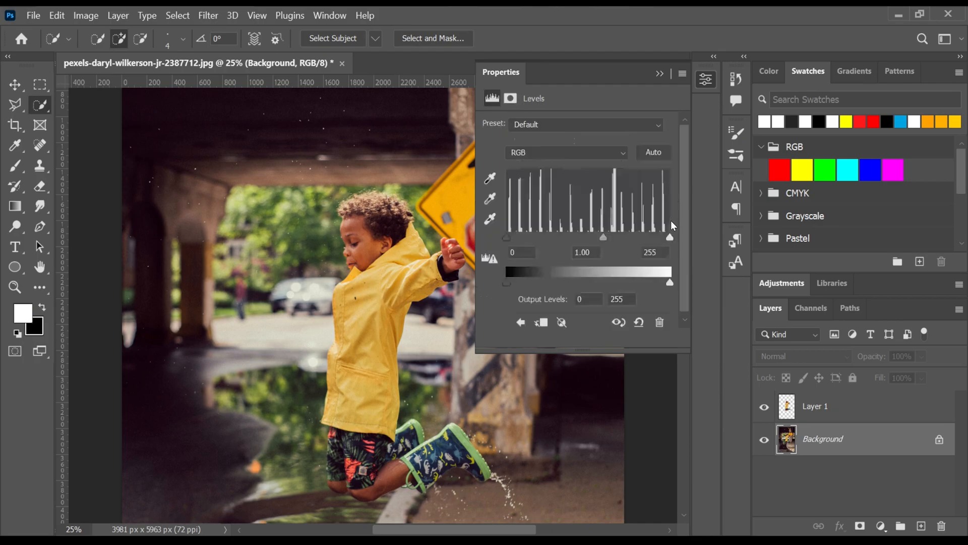
drag(670, 282, 603, 280)
key(ctrl+minus)
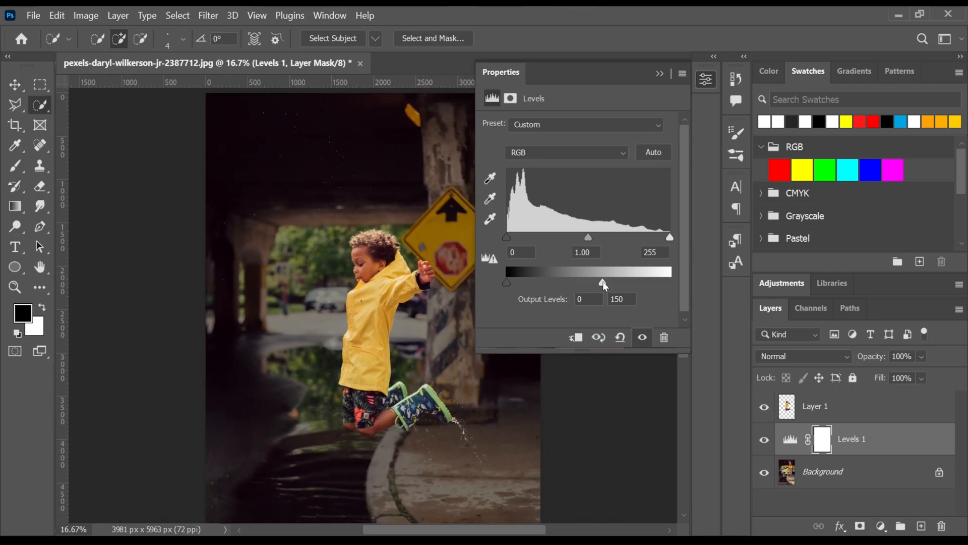
key(ctrl+minus)
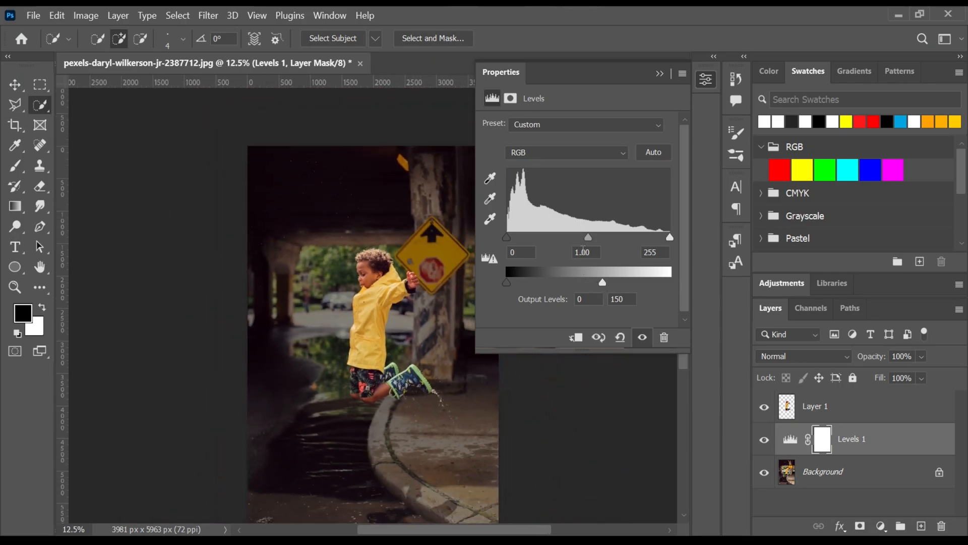
drag(590, 243, 599, 244)
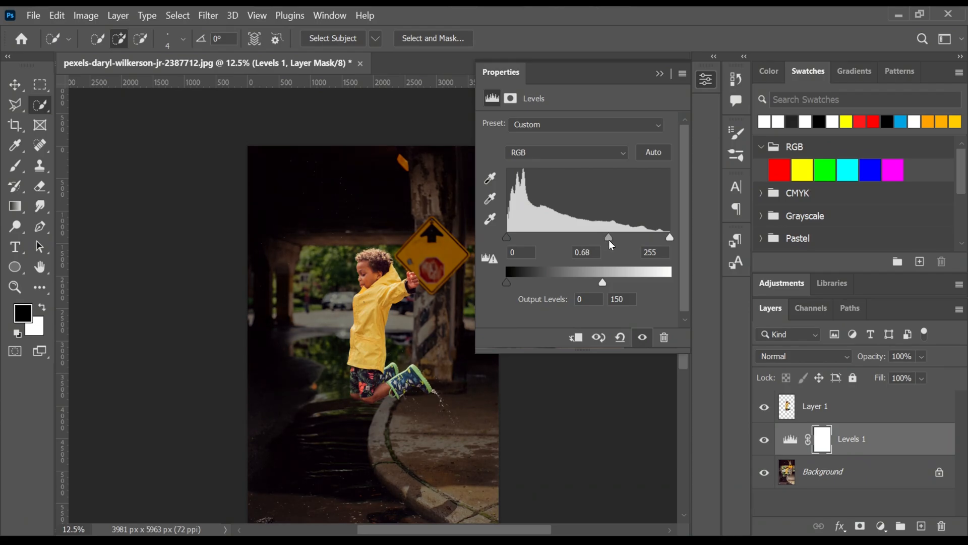
drag(590, 283, 583, 282)
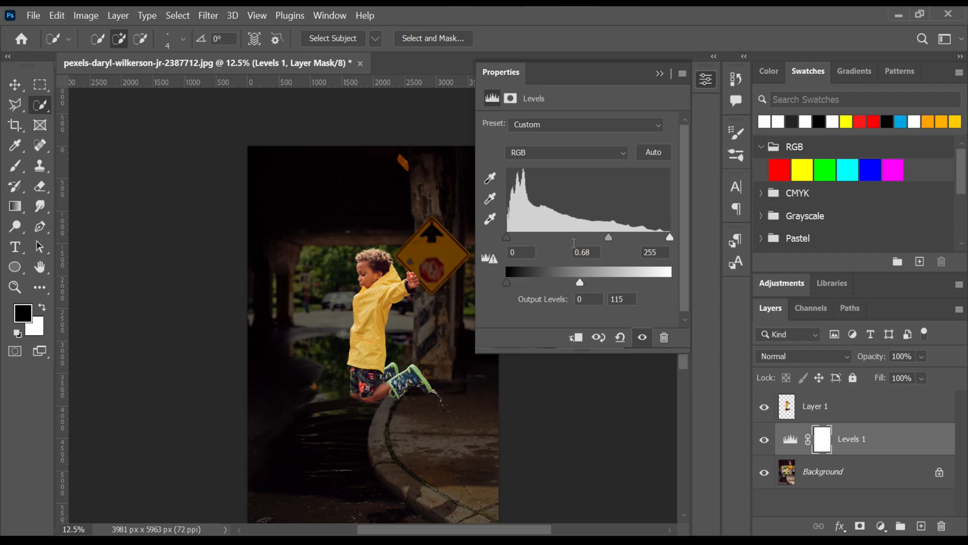
Set the Blue channel of the Levels adjustment to midtones 1.93 and white output level 237
click(550, 152)
click(528, 202)
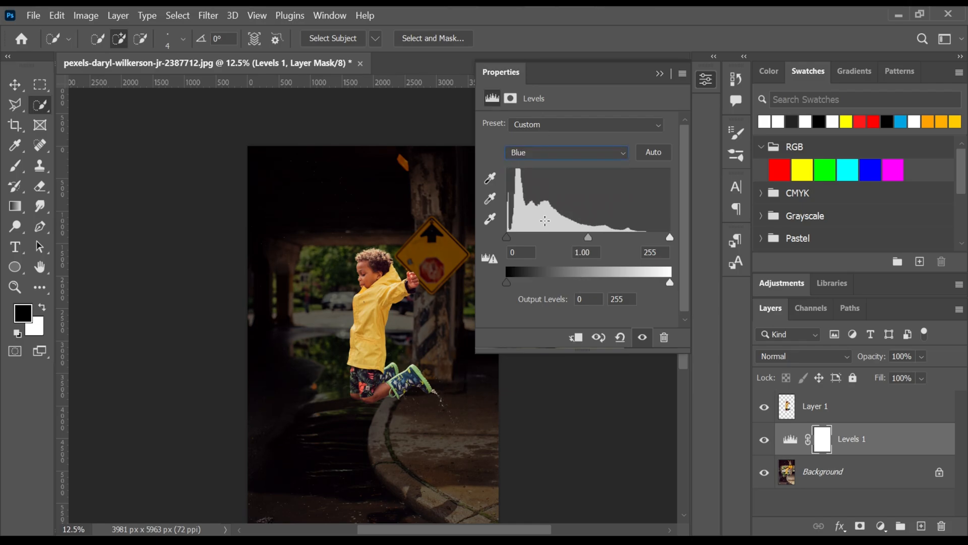
drag(585, 238, 550, 235)
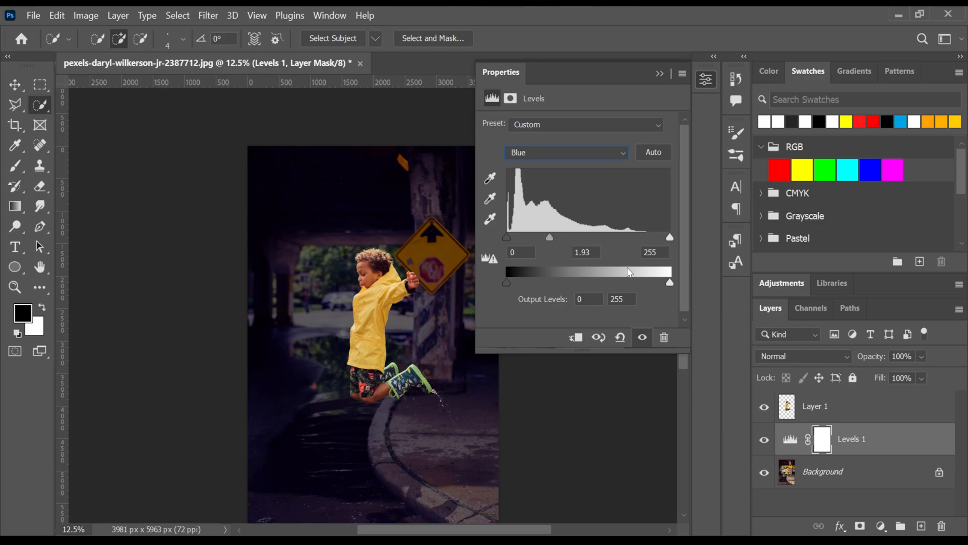
drag(669, 283, 659, 283)
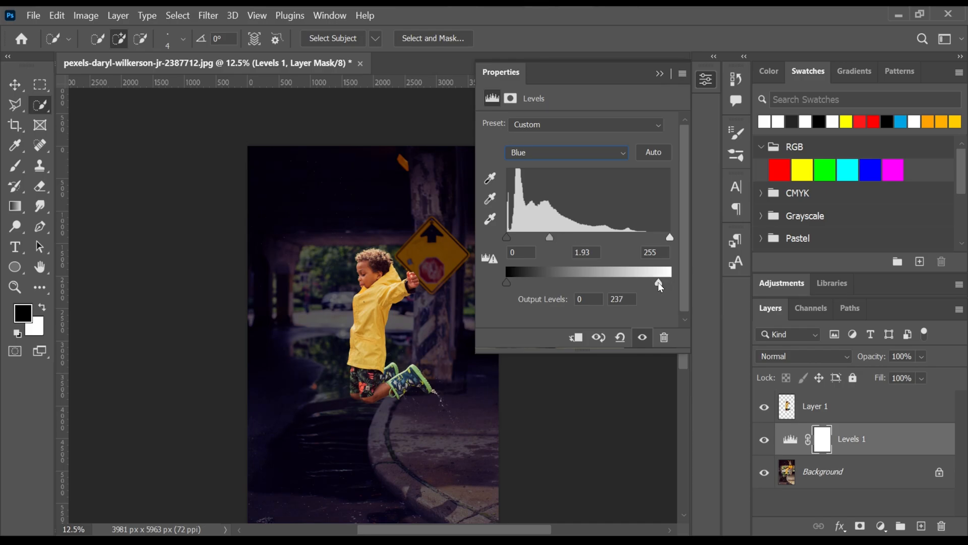
Darken the Levels adjustment's RGB channel to white output level 96 and midtones 0.59, and collapse its properties
click(535, 153)
click(535, 162)
drag(580, 284, 570, 285)
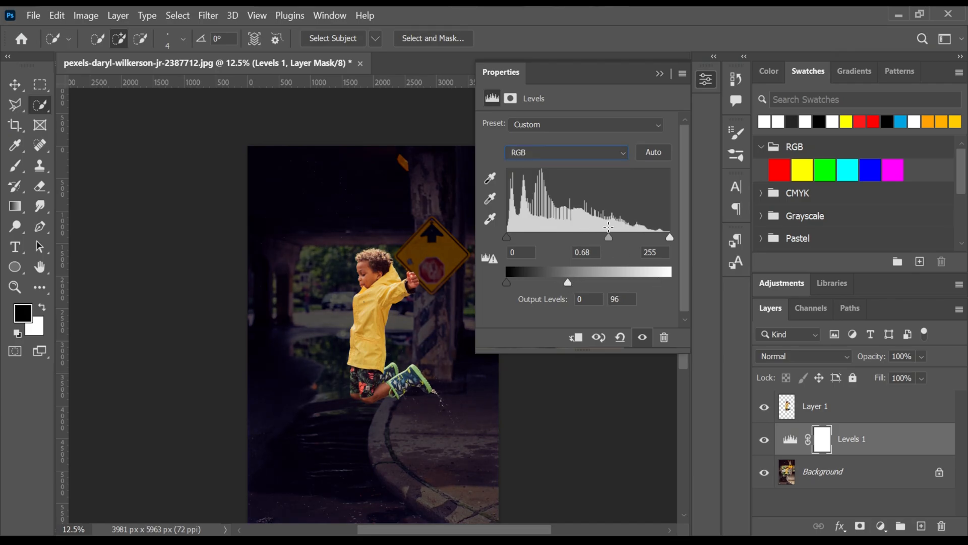
drag(612, 241, 617, 243)
click(659, 73)
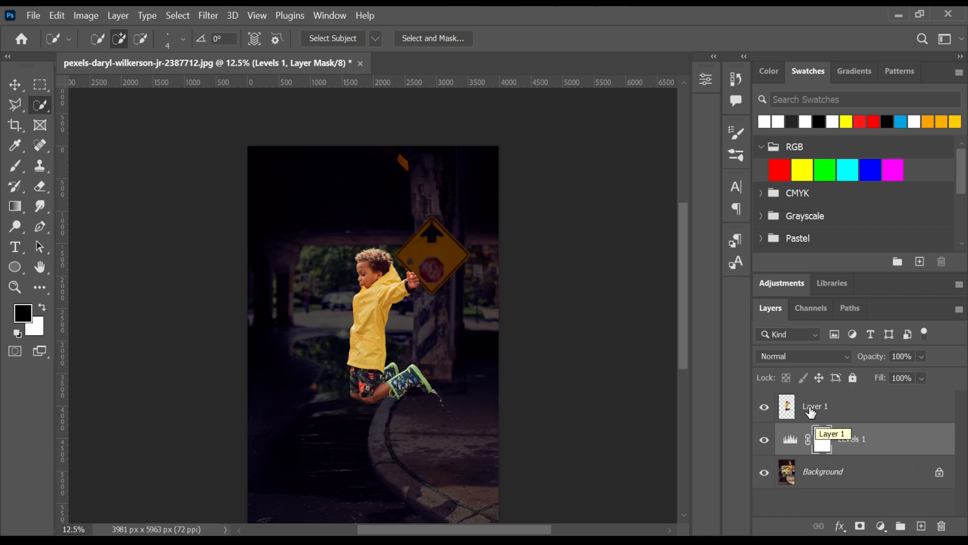
Rename the cut-out layer of the child as boy
click(810, 412)
double_click(810, 410)
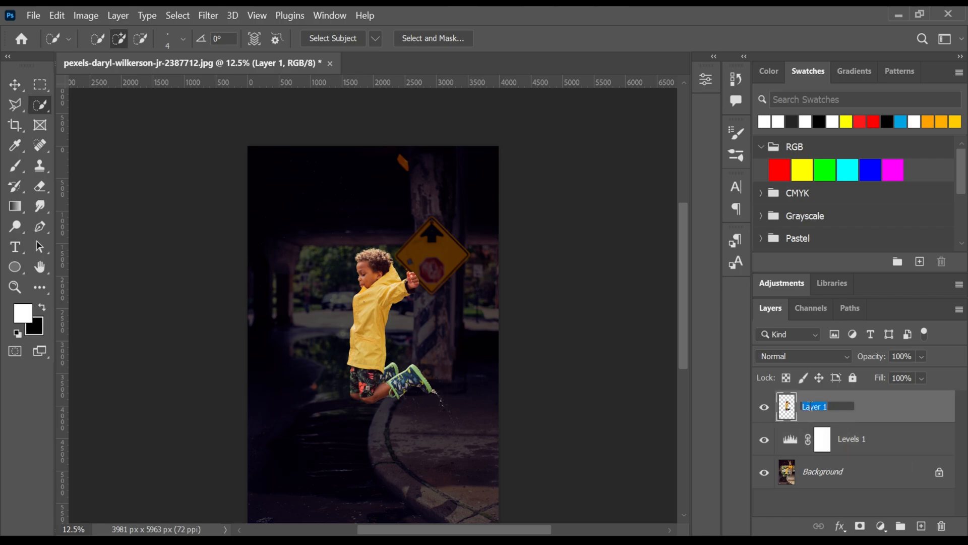
text(boy)
key(Return)
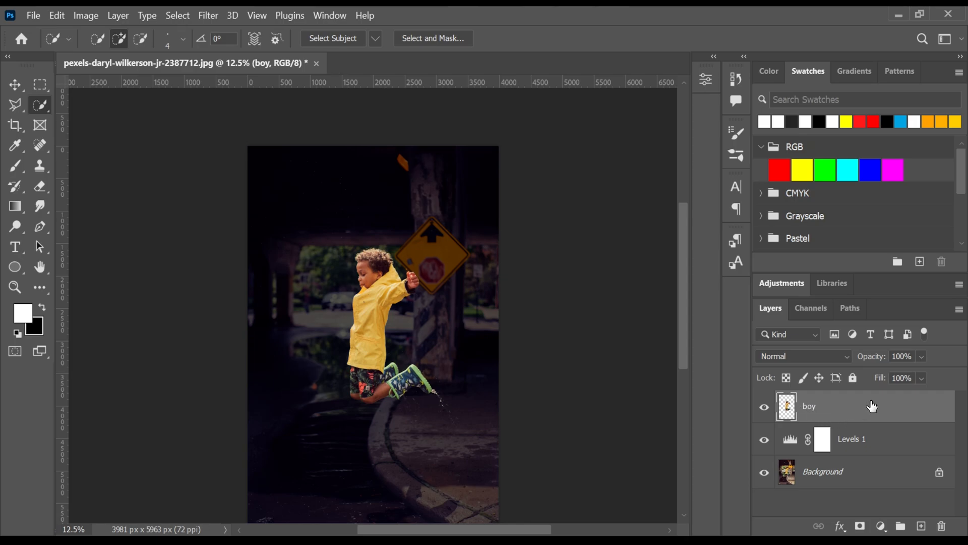
Duplicate the Levels adjustment layer, move the copy above the boy layer and clip it to that layer
click(825, 445)
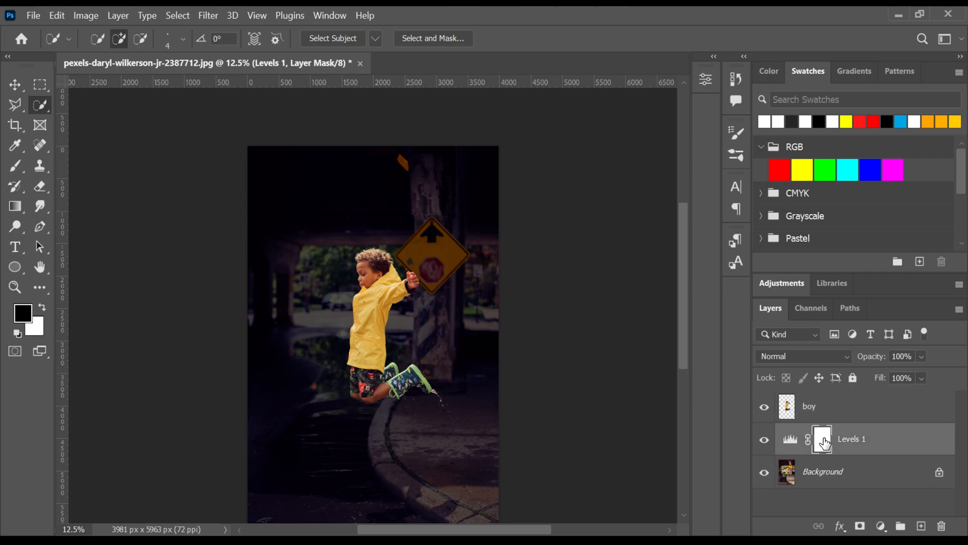
drag(825, 443, 825, 445)
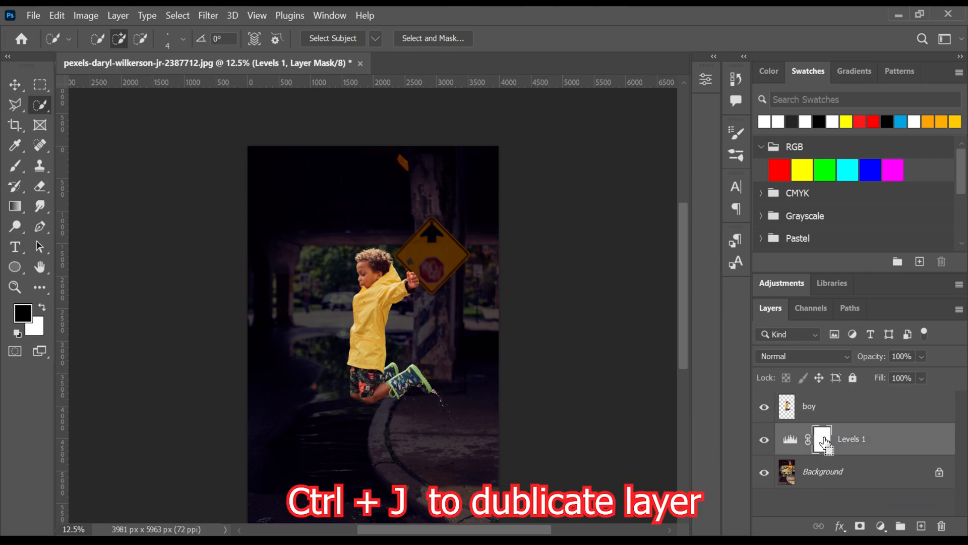
key(ctrl+j)
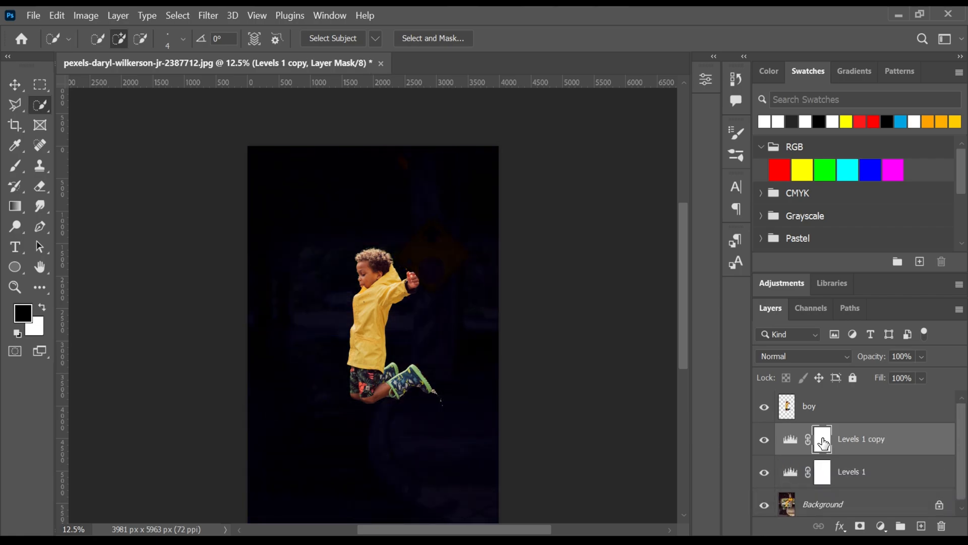
drag(824, 442, 862, 392)
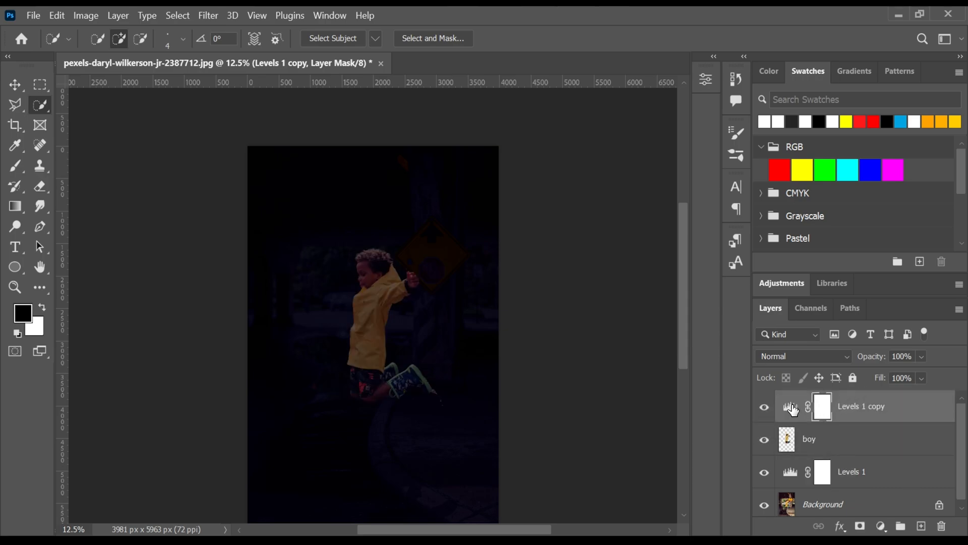
double_click(792, 408)
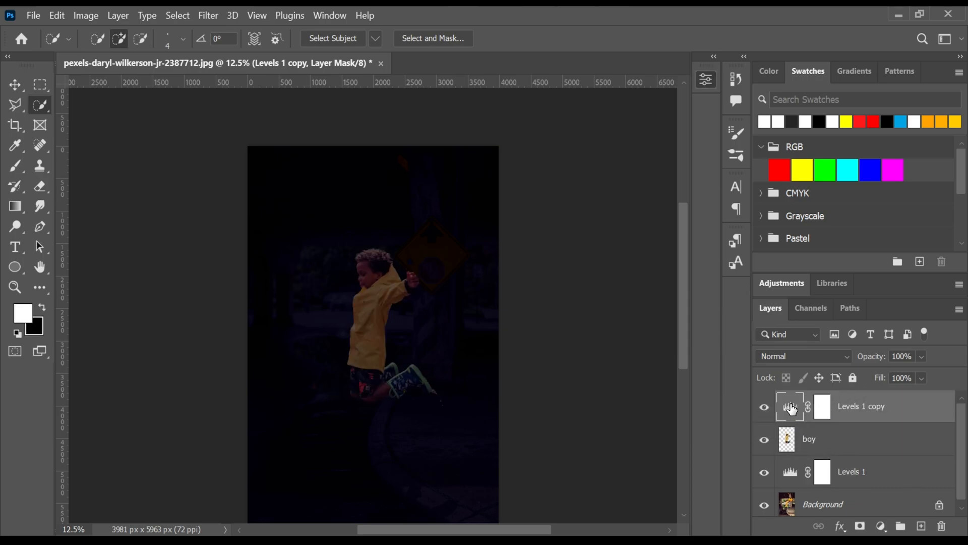
click(574, 337)
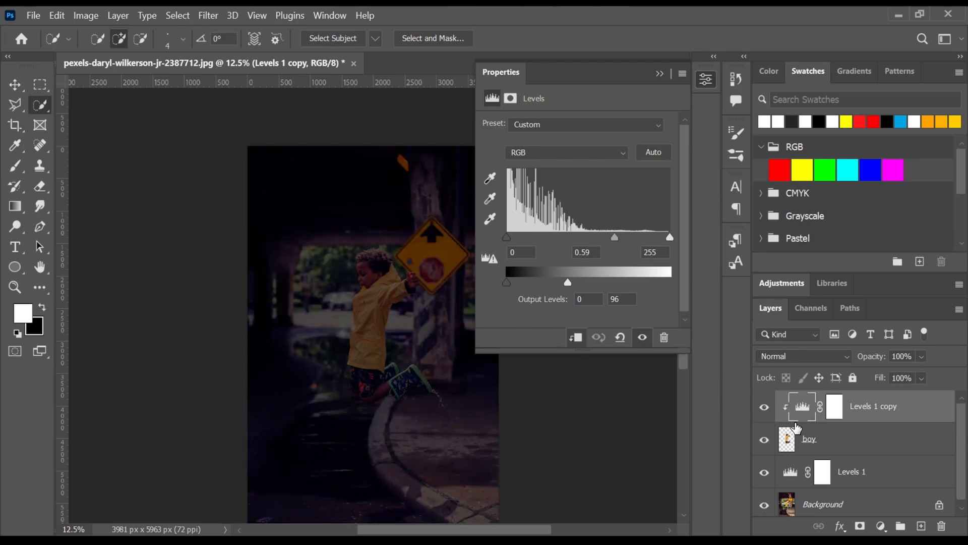
Draw an ellipse shape about 2117 px wide and 945 px high across the boy's torso
click(659, 74)
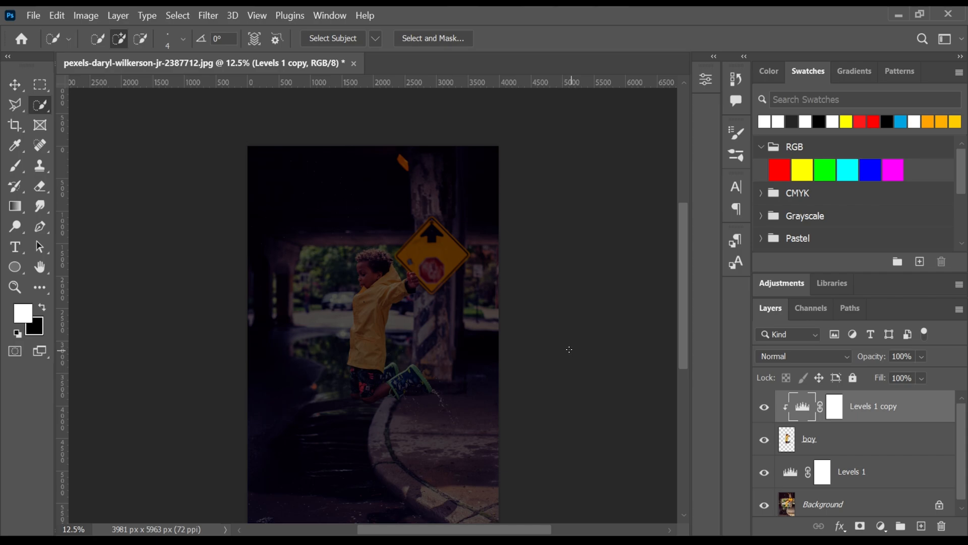
click(22, 270)
click(62, 283)
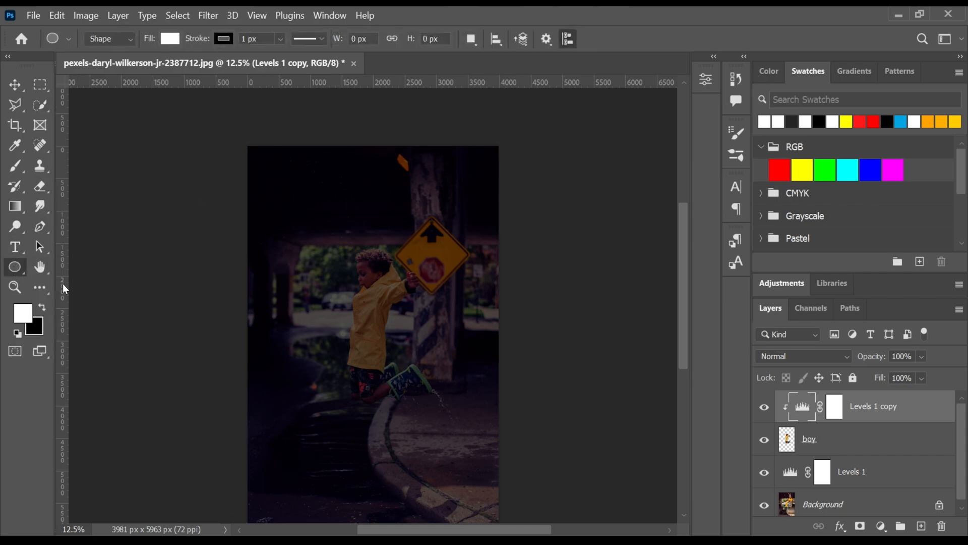
right_click(16, 263)
click(63, 283)
drag(313, 281, 444, 340)
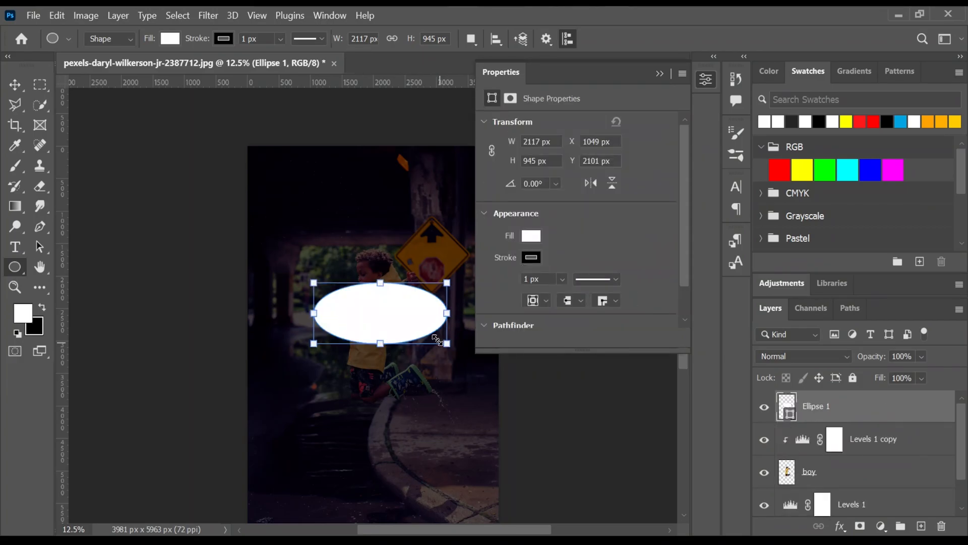
Remove the ellipse's fill and set its stroke colour to white
click(534, 236)
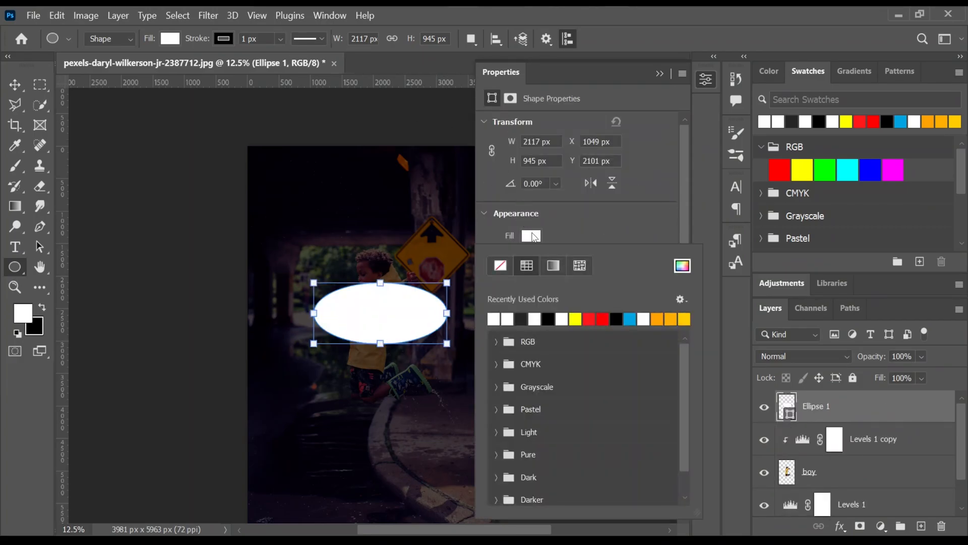
click(500, 265)
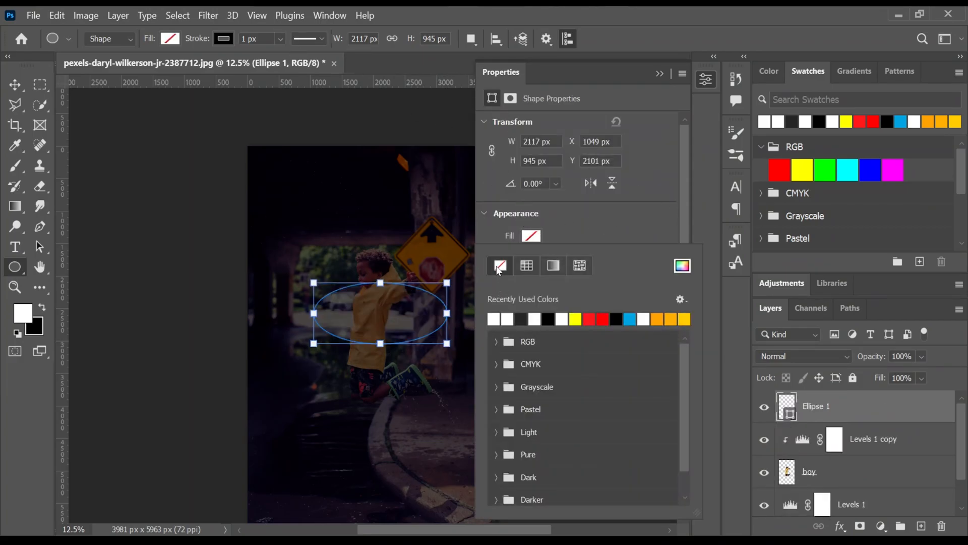
click(578, 223)
click(531, 258)
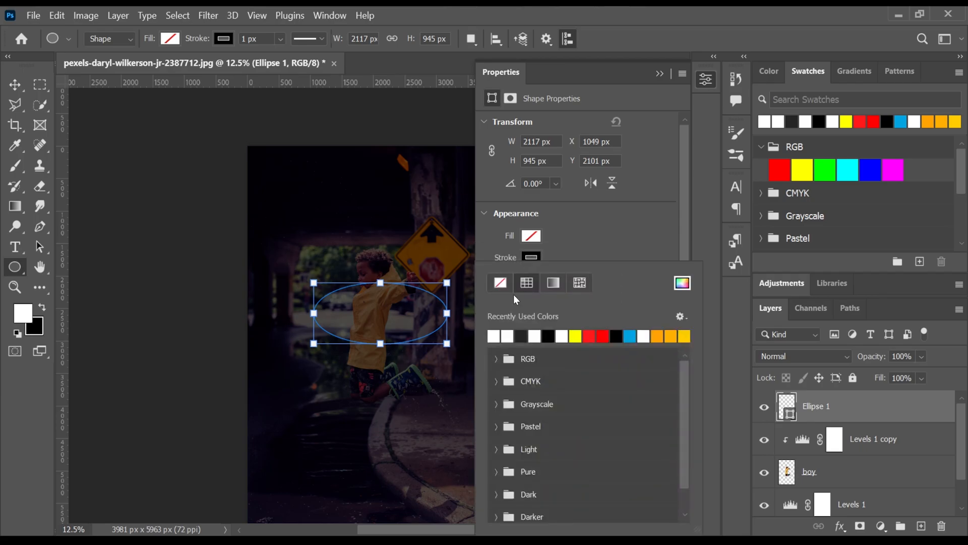
click(500, 328)
click(555, 258)
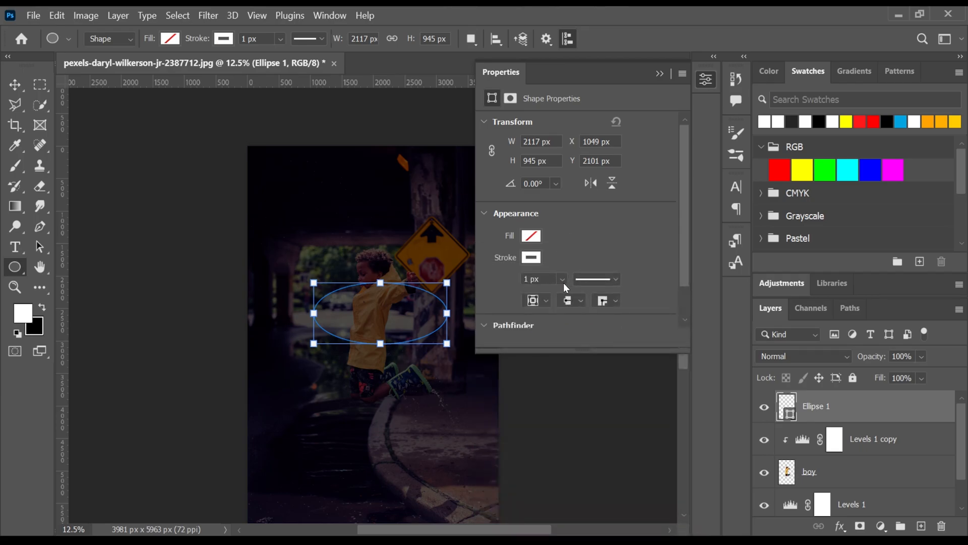
Set the ellipse's stroke width to 50.38 px and collapse its properties
click(561, 279)
drag(564, 293, 610, 298)
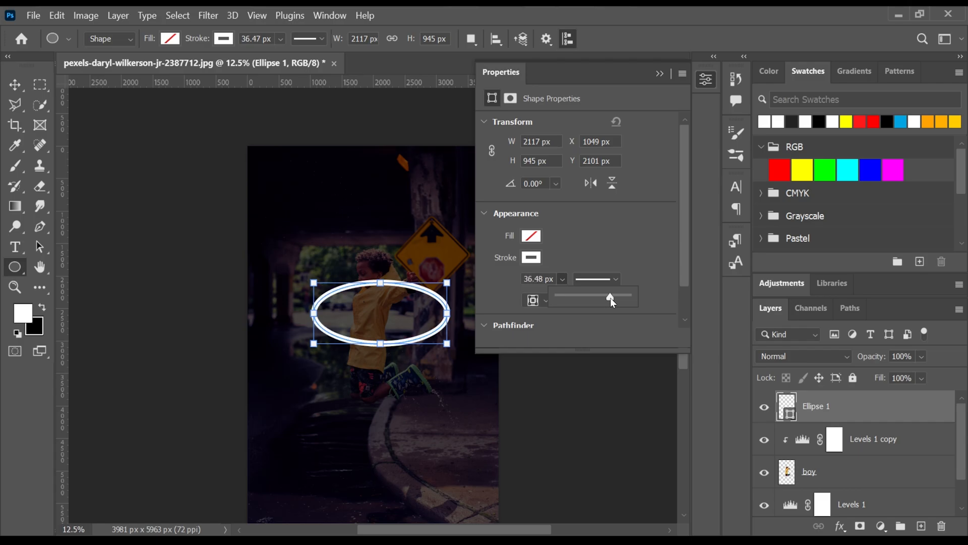
drag(612, 298, 611, 298)
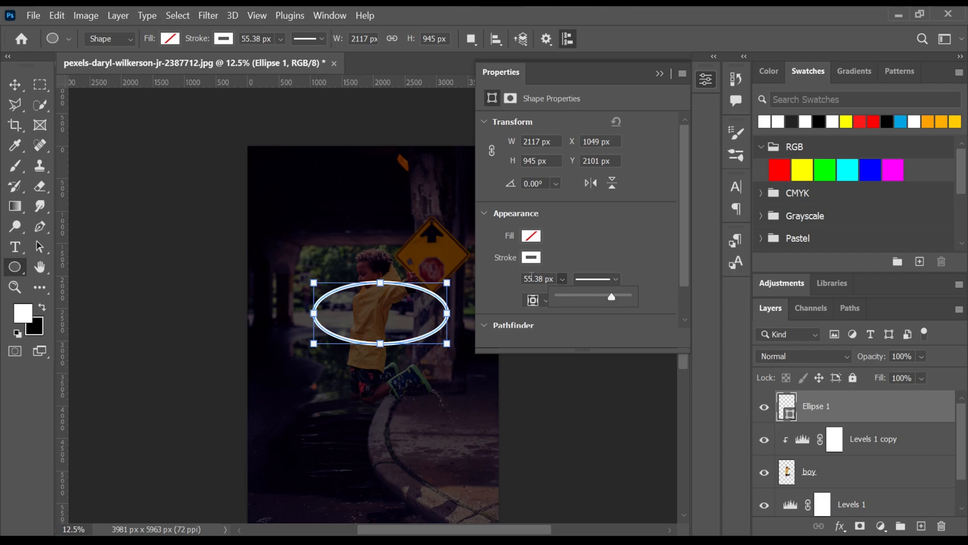
drag(533, 278, 495, 279)
text(50)
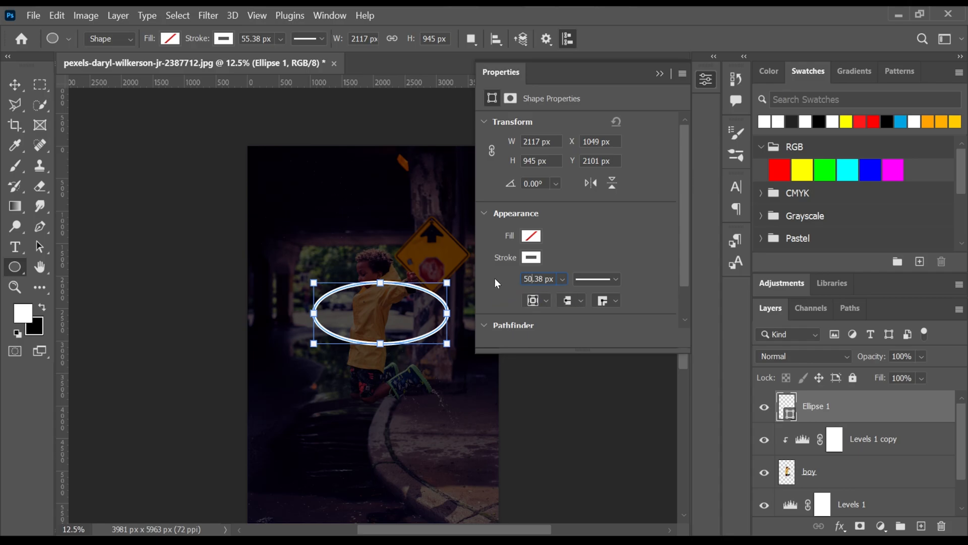
key(Return)
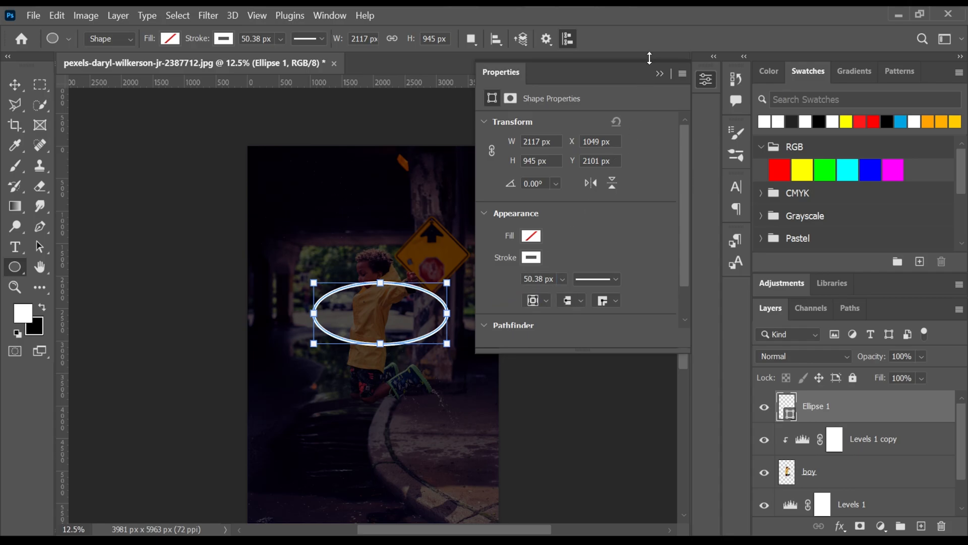
click(660, 74)
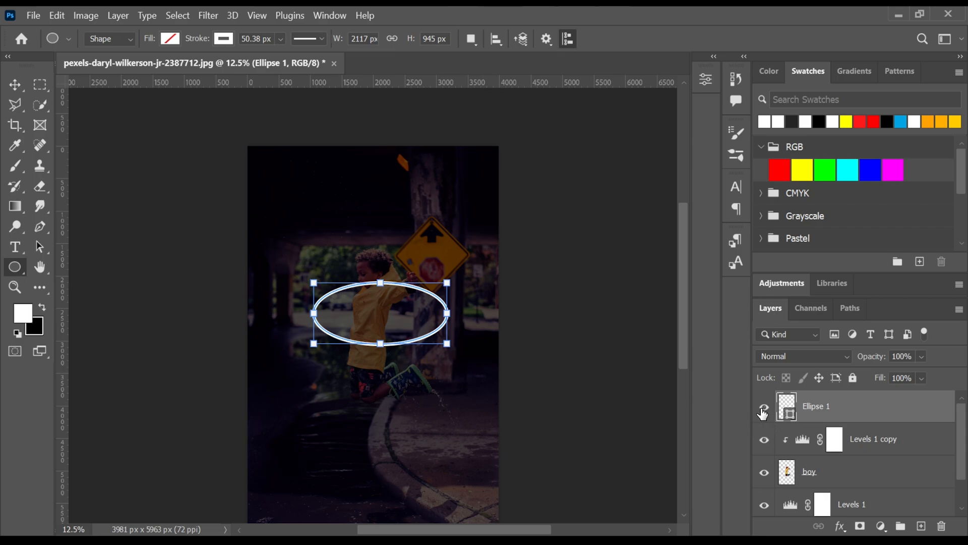
Rotate the ellipse about 13° clockwise and centre it around the boy's torso like a tilted ring
key(ctrl+t)
drag(461, 358, 410, 353)
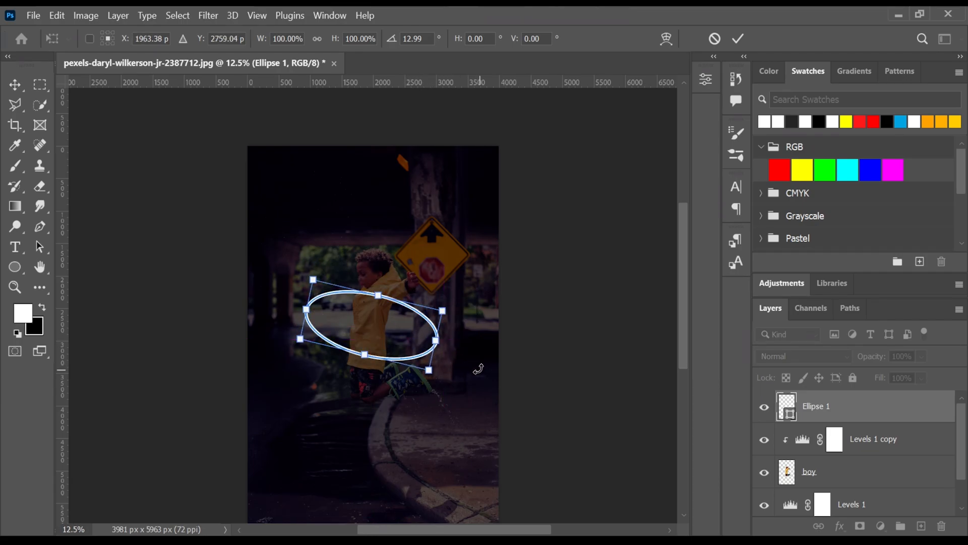
key(ctrl+plus)
key(ctrl+plus)
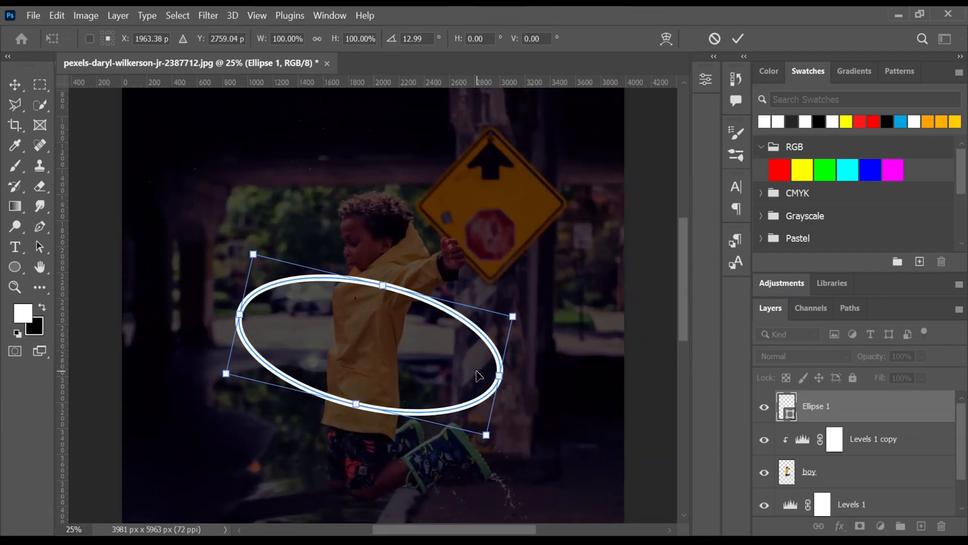
drag(380, 358, 395, 346)
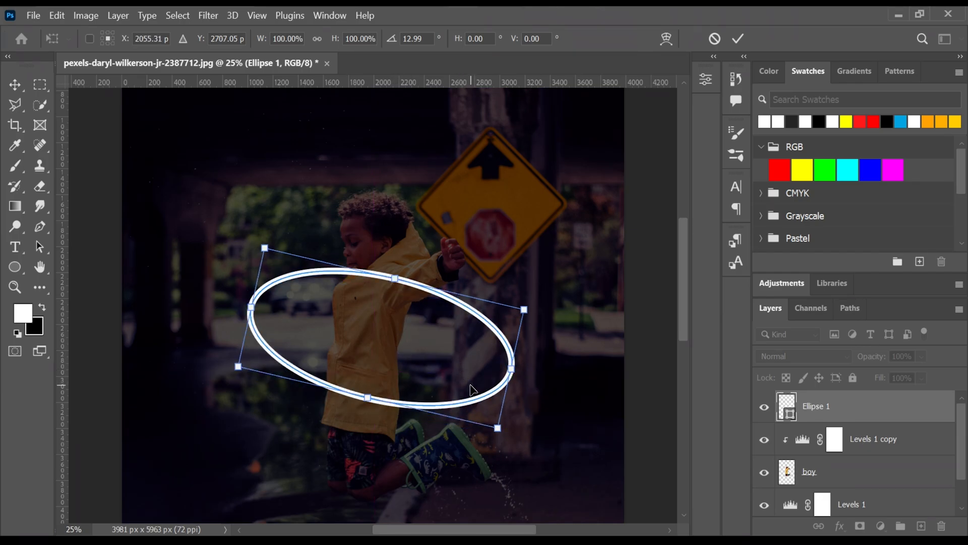
drag(400, 353, 398, 360)
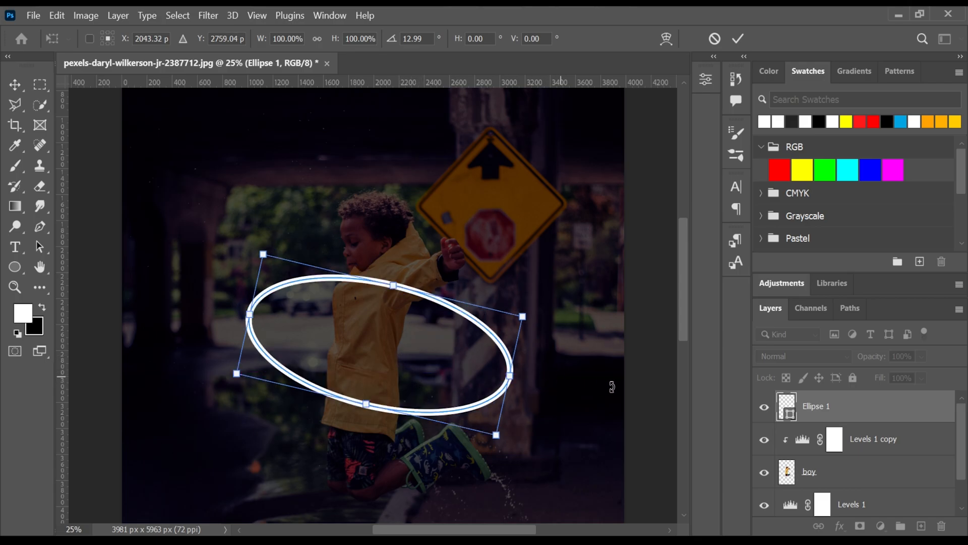
key(ctrl+minus)
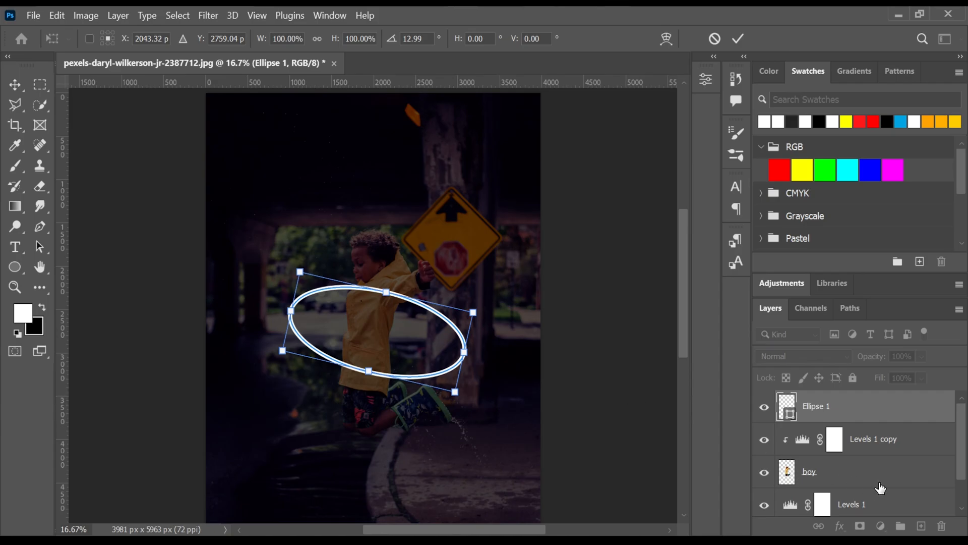
key(Return)
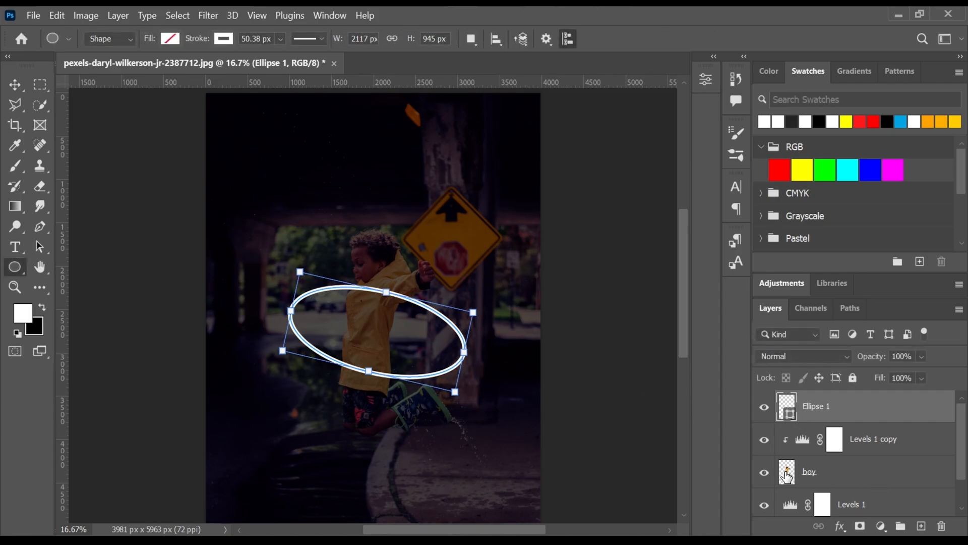
key(Return)
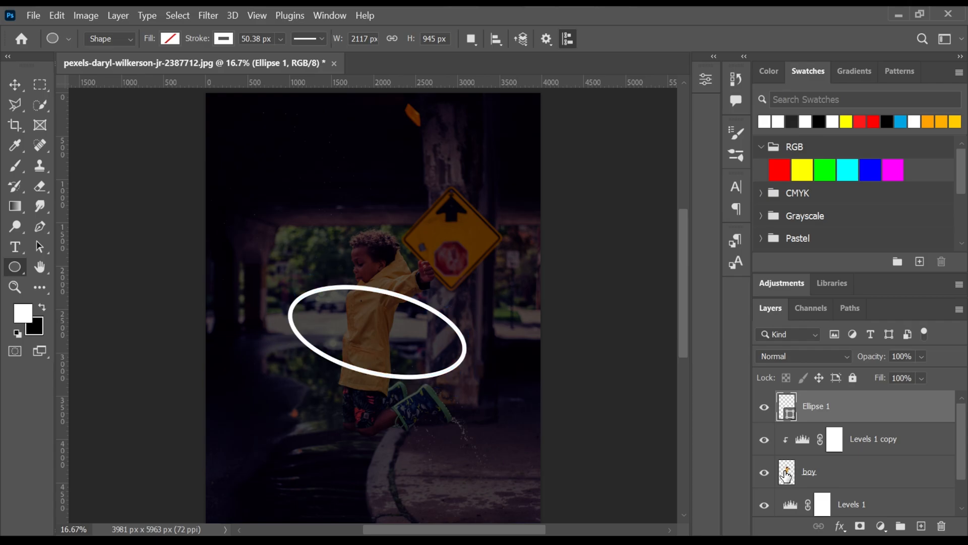
Load the boy layer's outline as a selection and rasterize the ellipse layer for the Eraser
ctrl+click(788, 473)
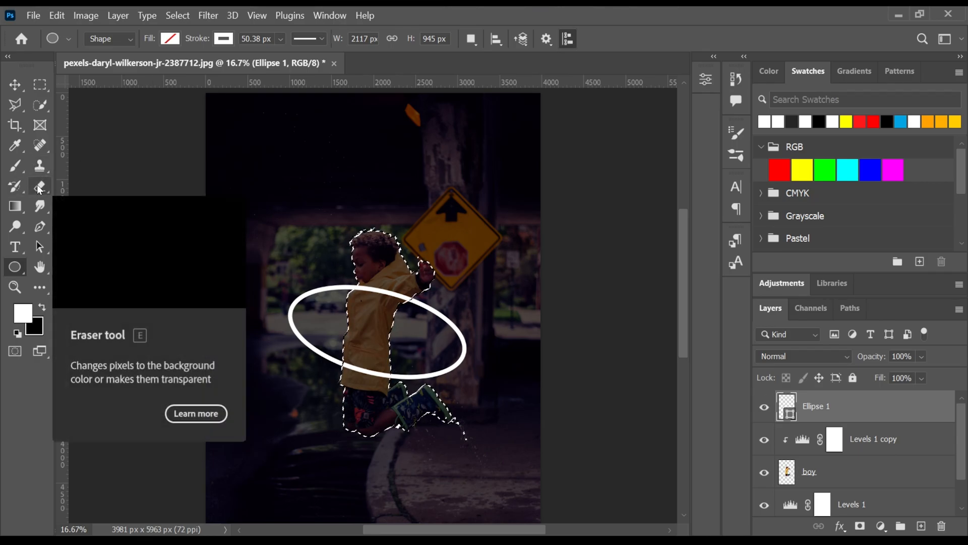
click(40, 187)
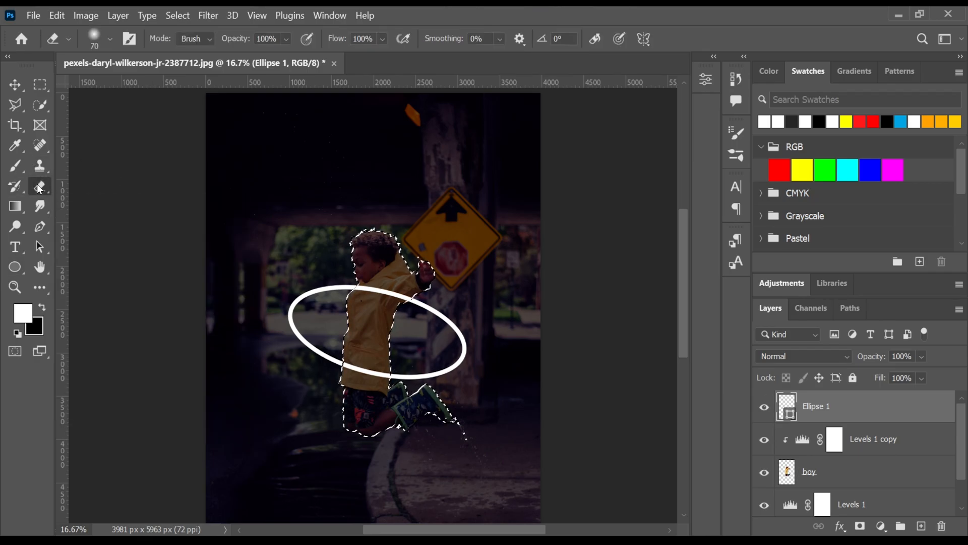
click(382, 293)
click(472, 232)
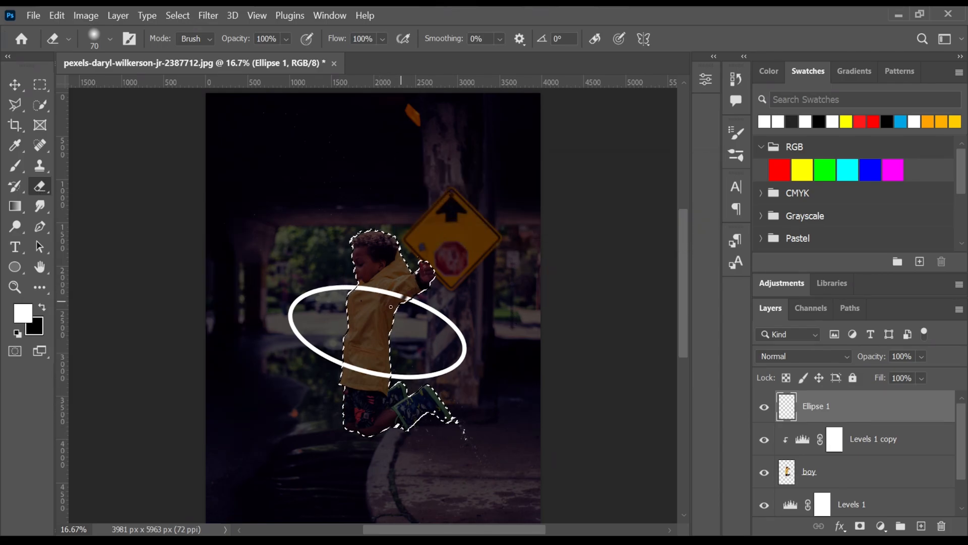
Erase the ring's upper arc where it crosses the boy's chest within the selection, and deselect
mouse_move(400, 288)
mouse_down()
mouse_move(348, 290)
mouse_move(375, 268)
mouse_move(375, 283)
mouse_move(387, 280)
mouse_move(376, 300)
mouse_move(383, 274)
mouse_move(360, 291)
mouse_move(368, 285)
mouse_move(389, 299)
mouse_move(377, 307)
mouse_move(359, 293)
mouse_move(392, 289)
mouse_up()
key(])
key(])
key(])
key(])
key(])
key(])
key(ctrl+d)
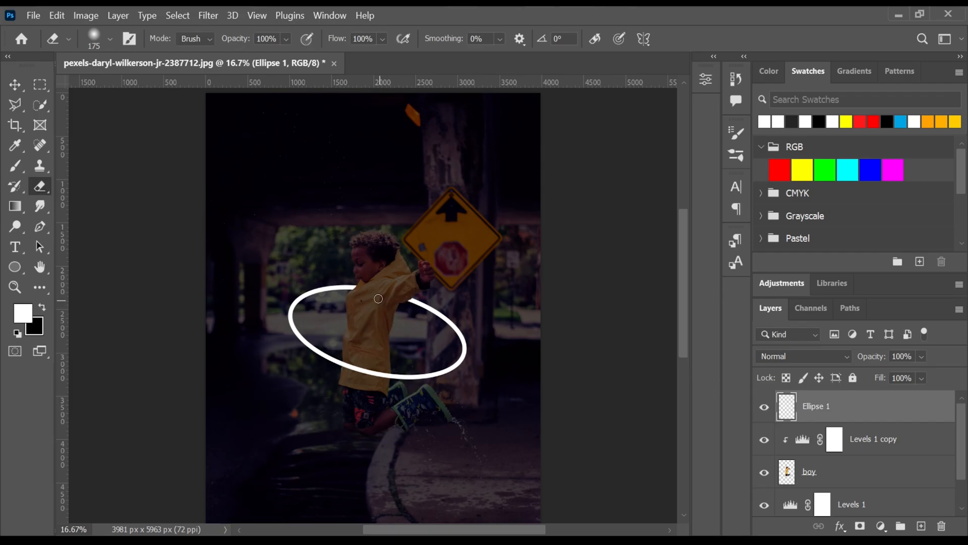
Add a Color Overlay to the ellipse layer in orange ff7e00 with Normal blending at 100% opacity
right_click(889, 407)
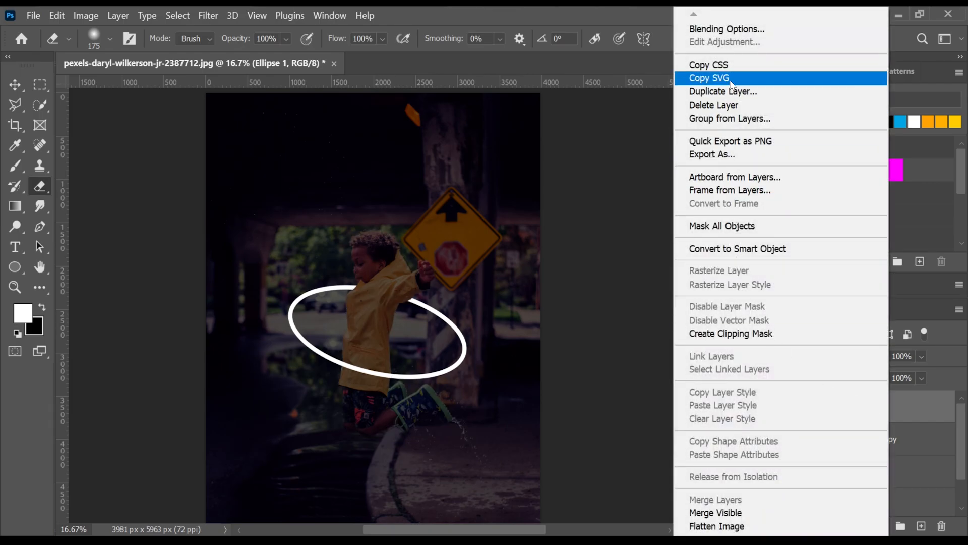
click(726, 29)
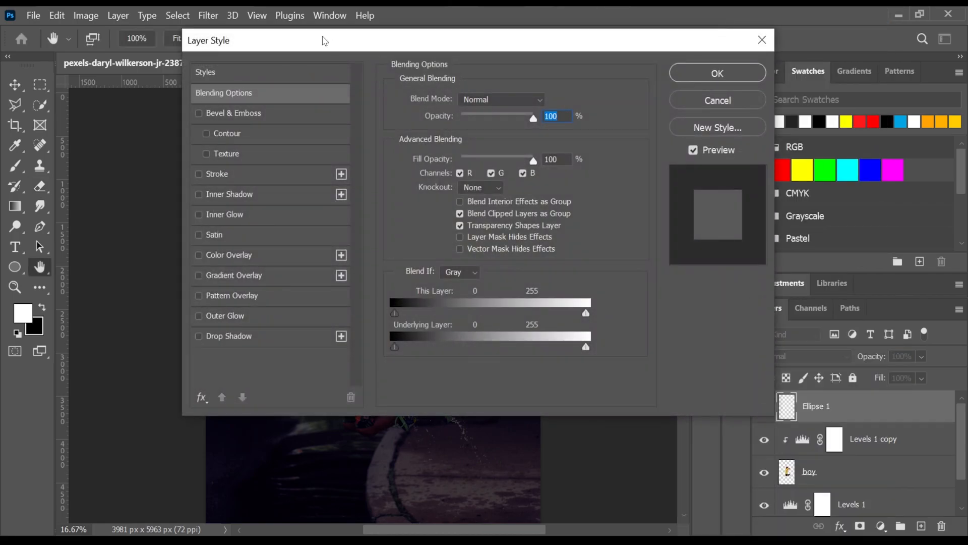
drag(325, 43, 569, 67)
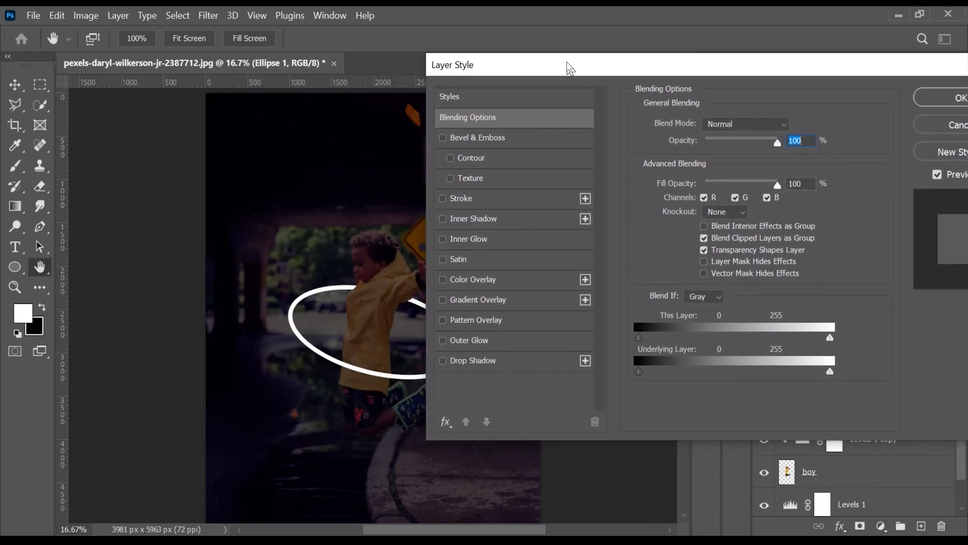
click(444, 278)
click(463, 280)
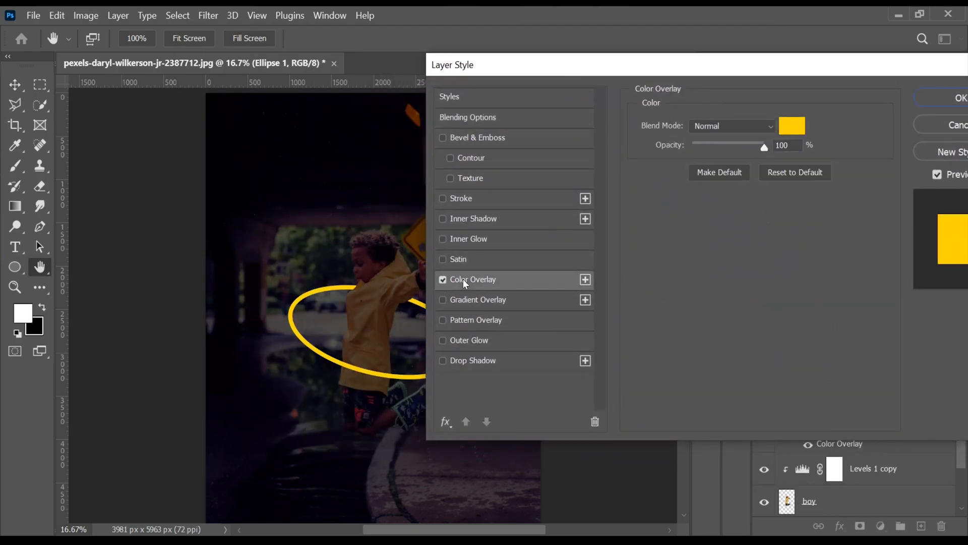
click(793, 127)
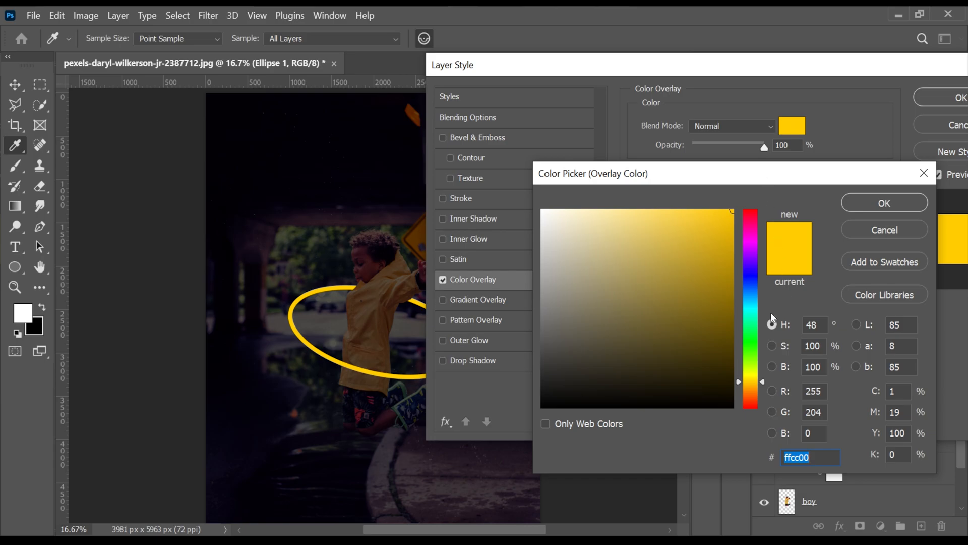
drag(762, 386, 762, 390)
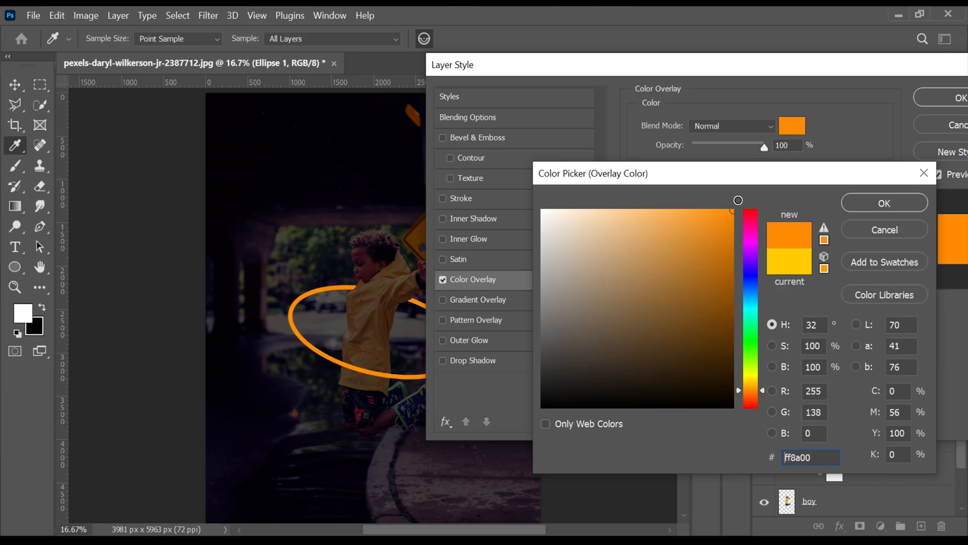
drag(764, 391, 763, 390)
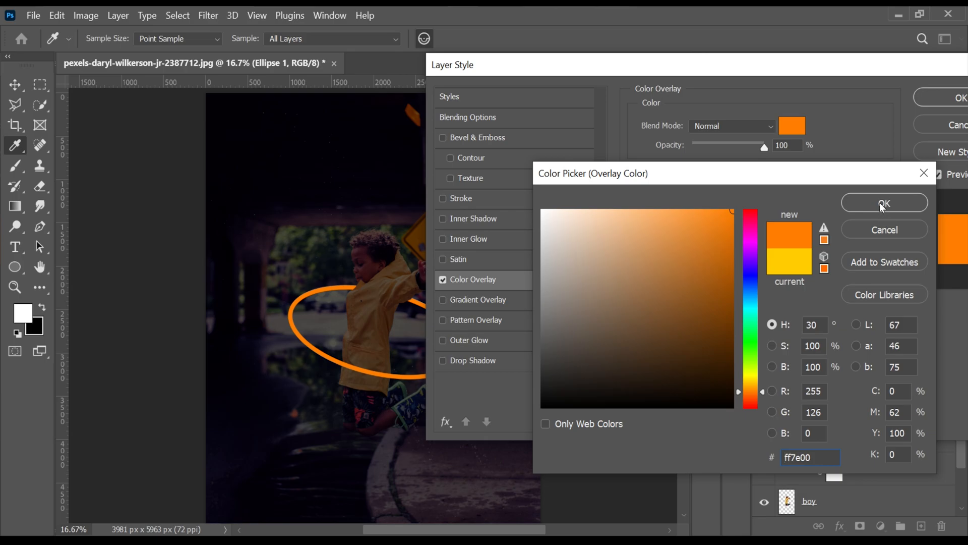
click(883, 204)
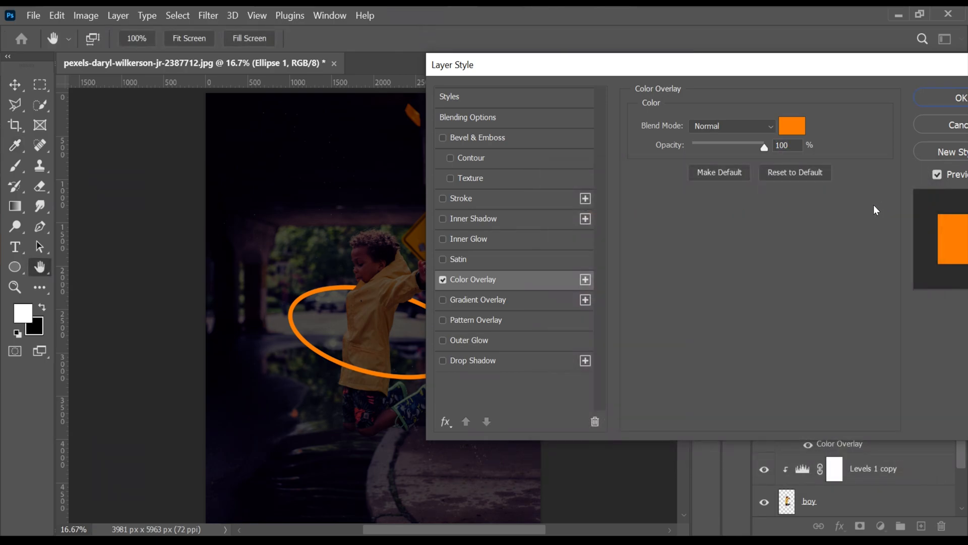
Add an Inner Glow to the ellipse layer and set its blend mode to Color Dodge
drag(564, 74, 644, 127)
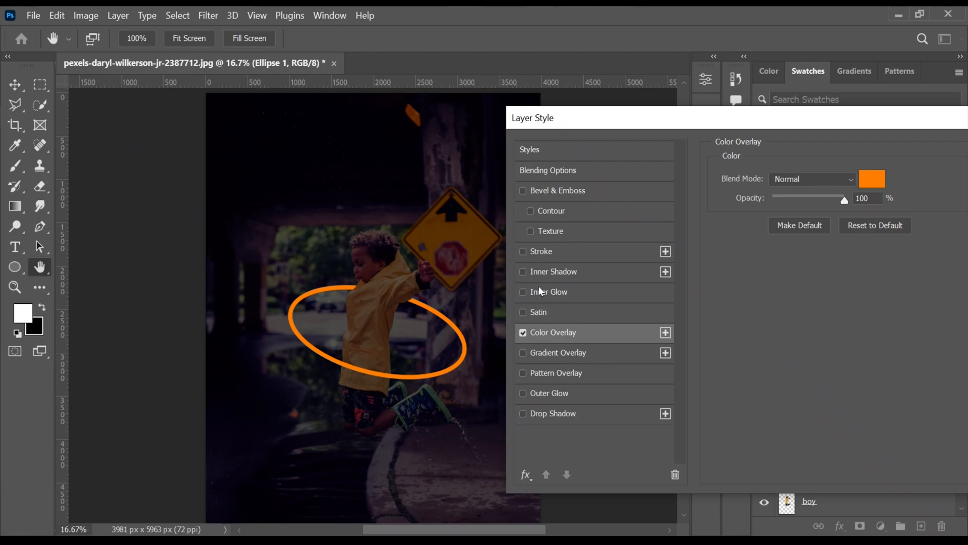
click(524, 292)
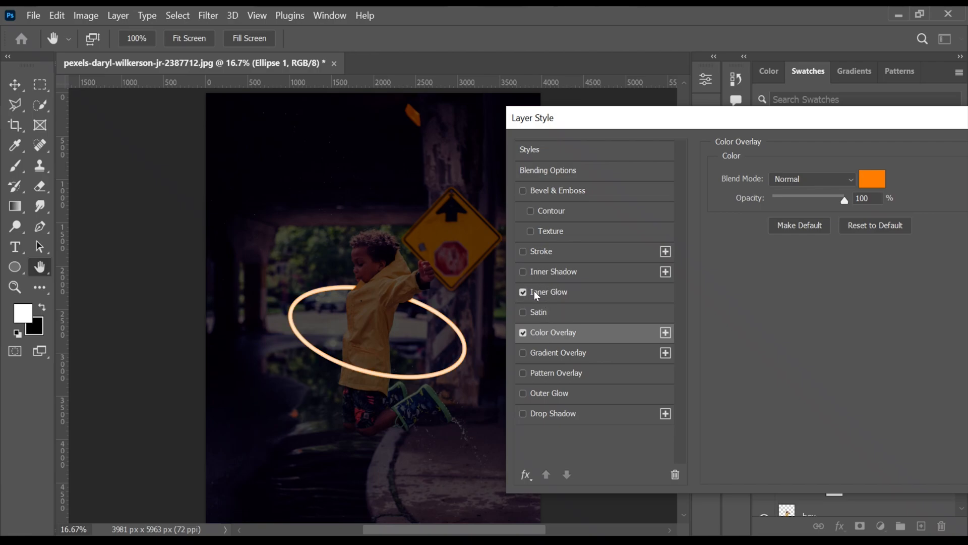
click(534, 292)
click(785, 178)
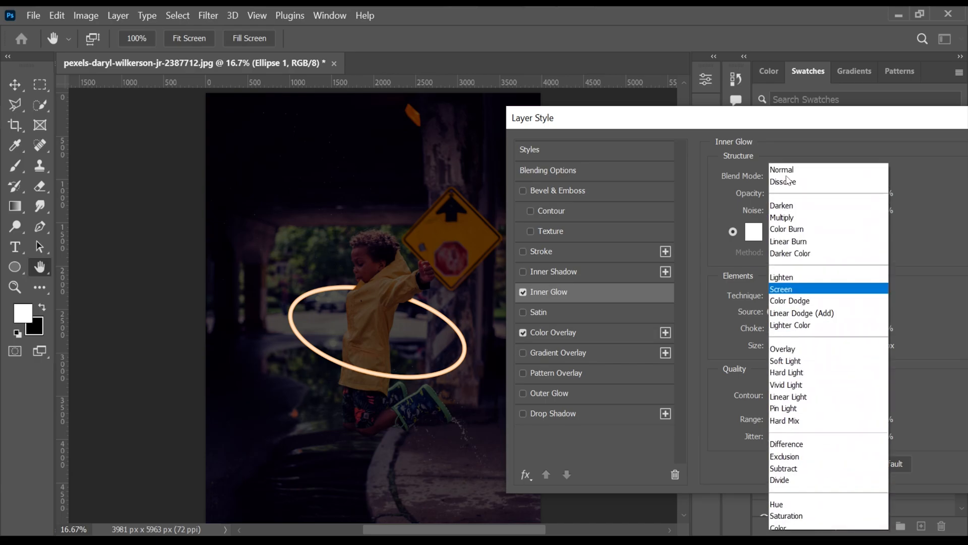
click(779, 280)
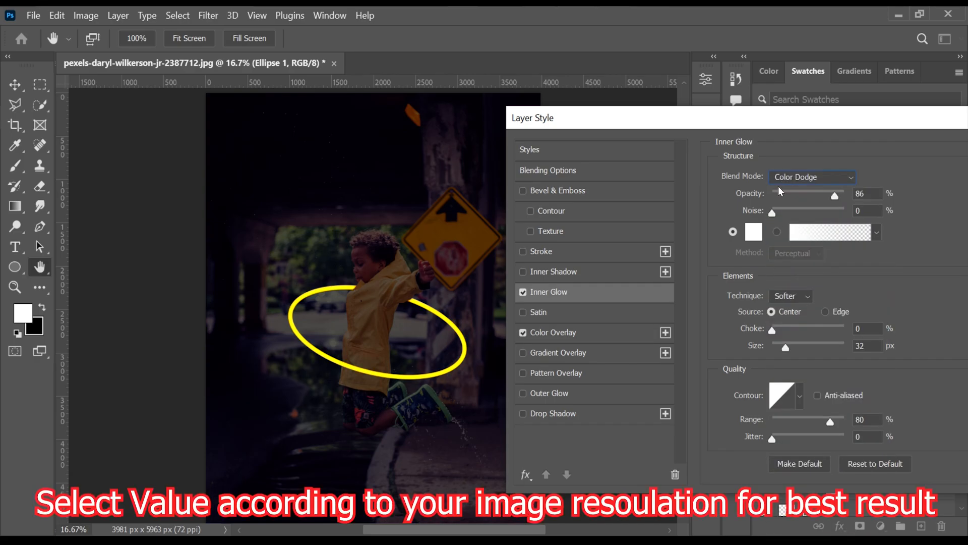
Keep the Inner Glow in Color Dodge, set its opacity to 85% and confirm white ffffff as the glow color
click(780, 181)
click(789, 282)
drag(828, 194, 835, 194)
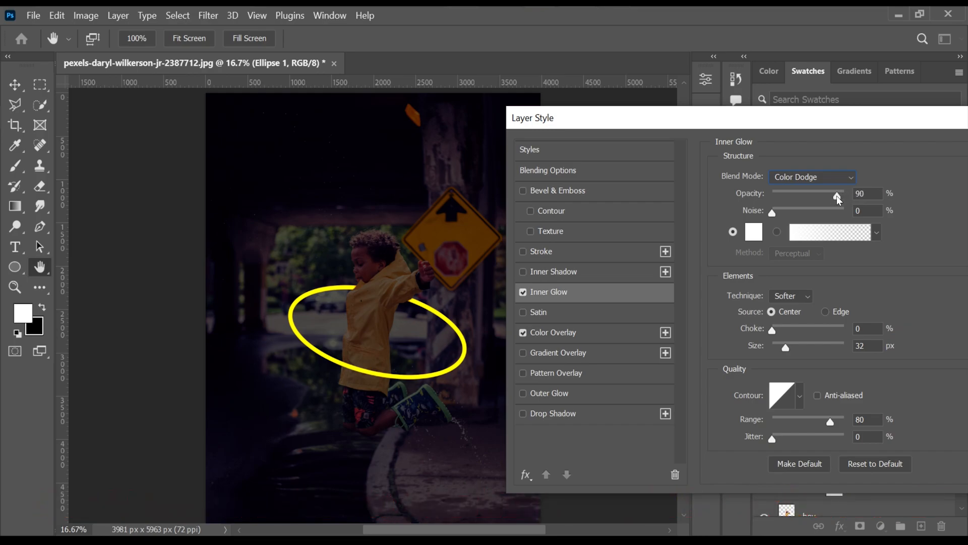
click(863, 193)
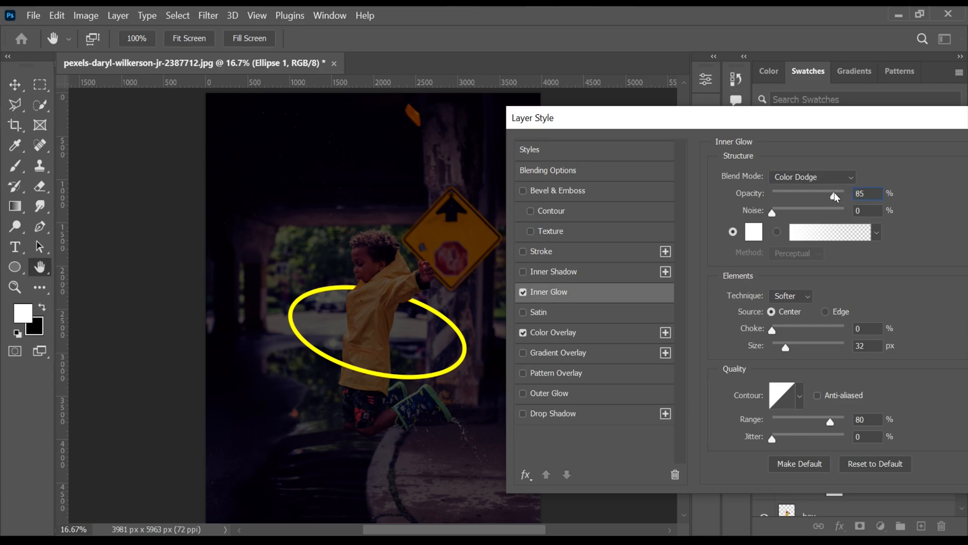
click(752, 232)
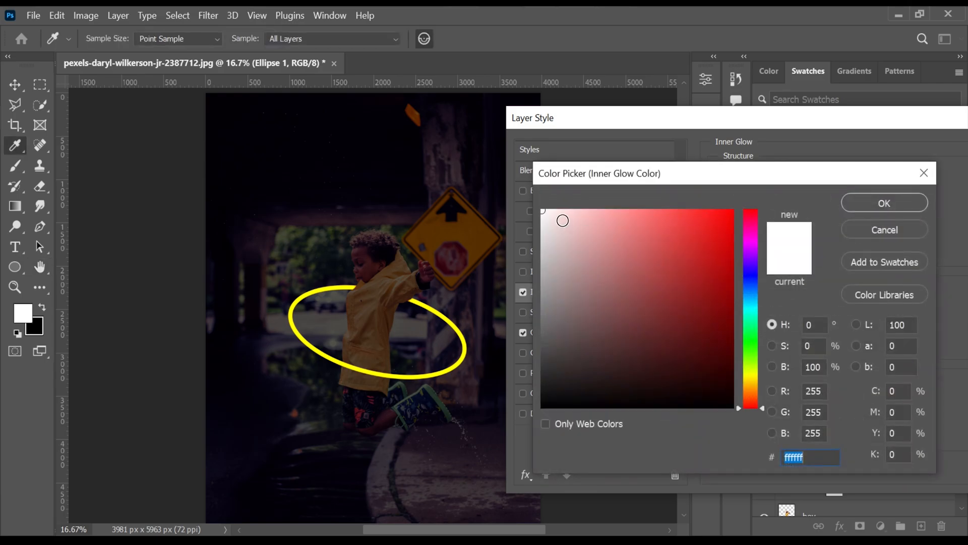
click(885, 203)
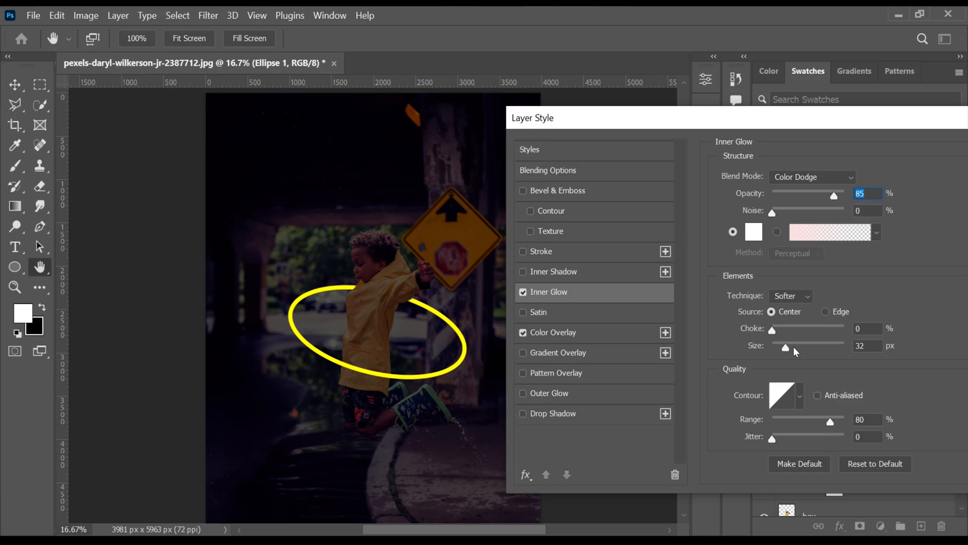
Set the Inner Glow to the Softer technique with Center source, 0% choke and 79% range
key(ctrl+plus)
key(ctrl+plus)
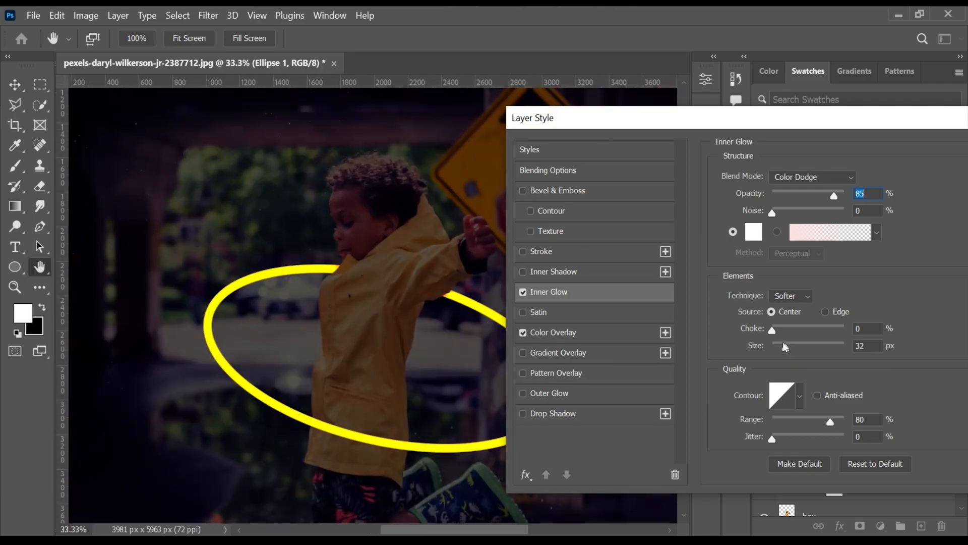
click(785, 296)
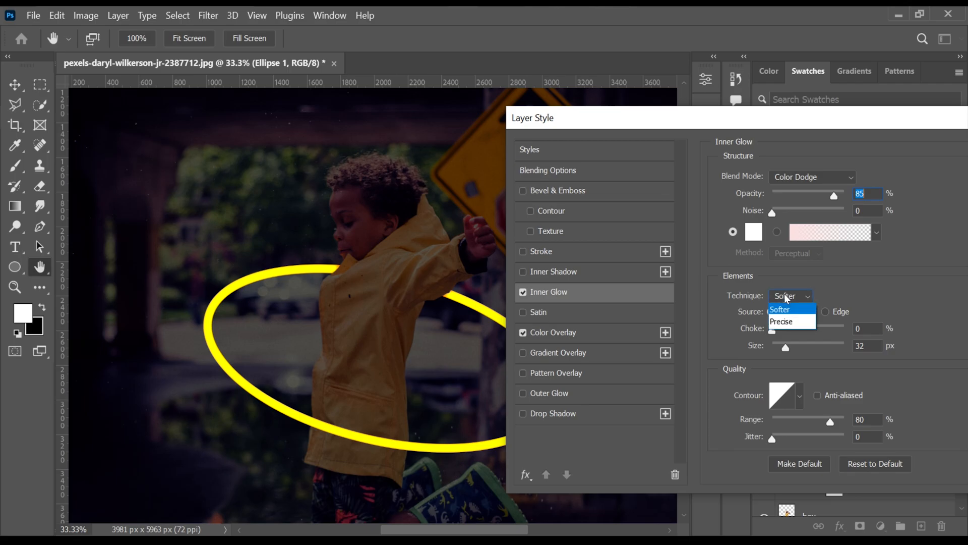
click(785, 313)
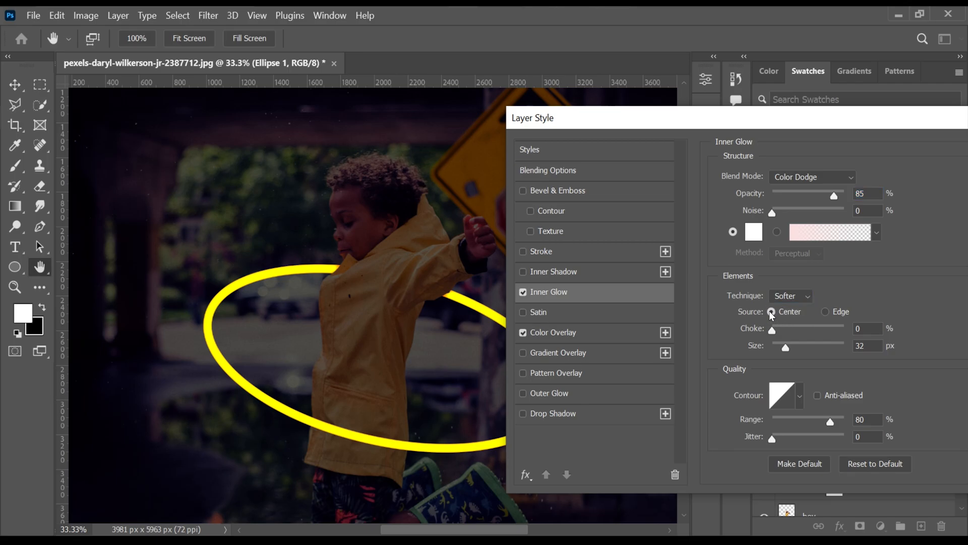
drag(773, 331, 679, 337)
mouse_move(831, 419)
mouse_down()
mouse_move(762, 424)
mouse_move(848, 412)
mouse_up()
drag(830, 423, 829, 422)
Adjust the Inner Glow's size while checking the ring up close, settling on 60 px
mouse_move(784, 347)
mouse_down()
mouse_move(804, 350)
mouse_move(783, 355)
mouse_move(797, 347)
mouse_up()
key(ctrl+plus)
key(ctrl+plus)
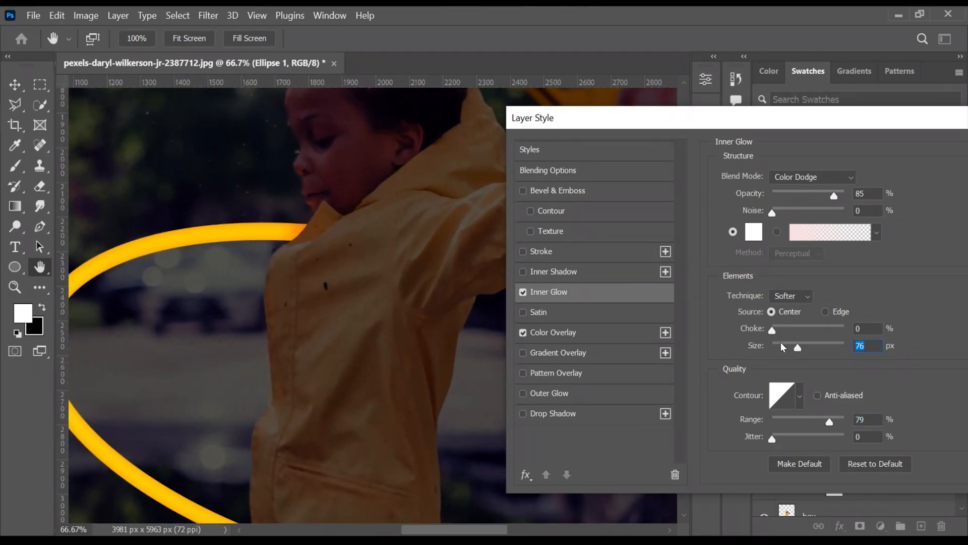
mouse_move(794, 346)
mouse_down()
mouse_move(785, 346)
mouse_move(794, 346)
mouse_up()
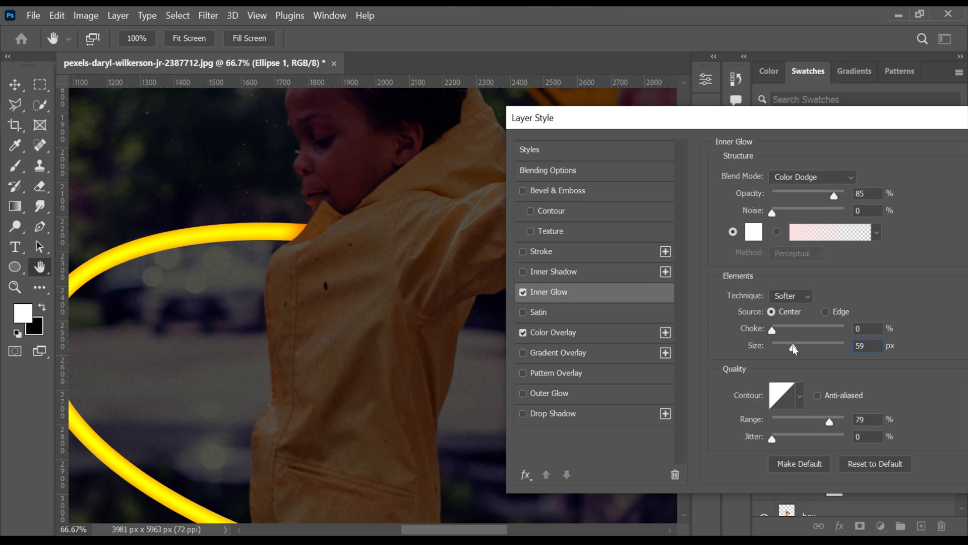
click(793, 347)
text(60)
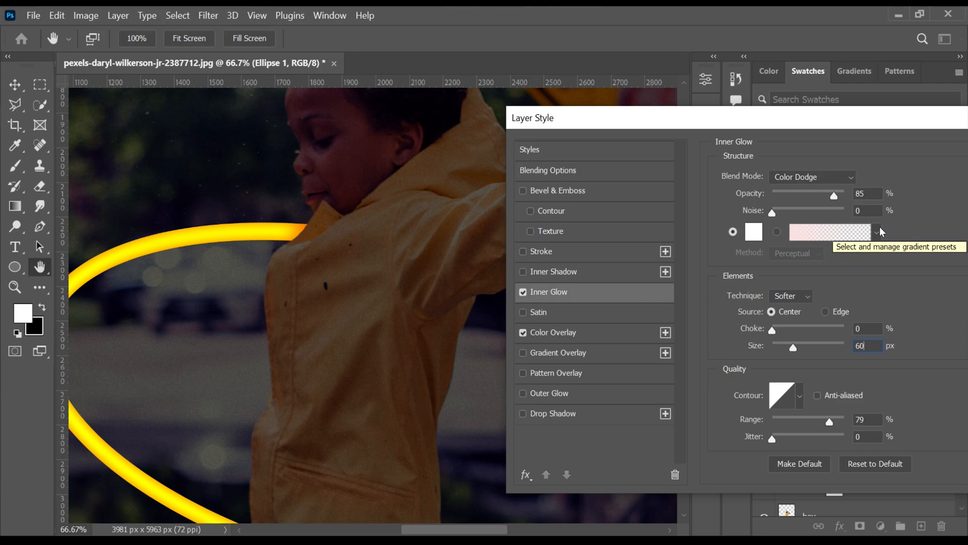
Add an Outer Glow to the ellipse layer in Screen mode with orange ff8105 as its color
key(ctrl+minus)
key(ctrl+minus)
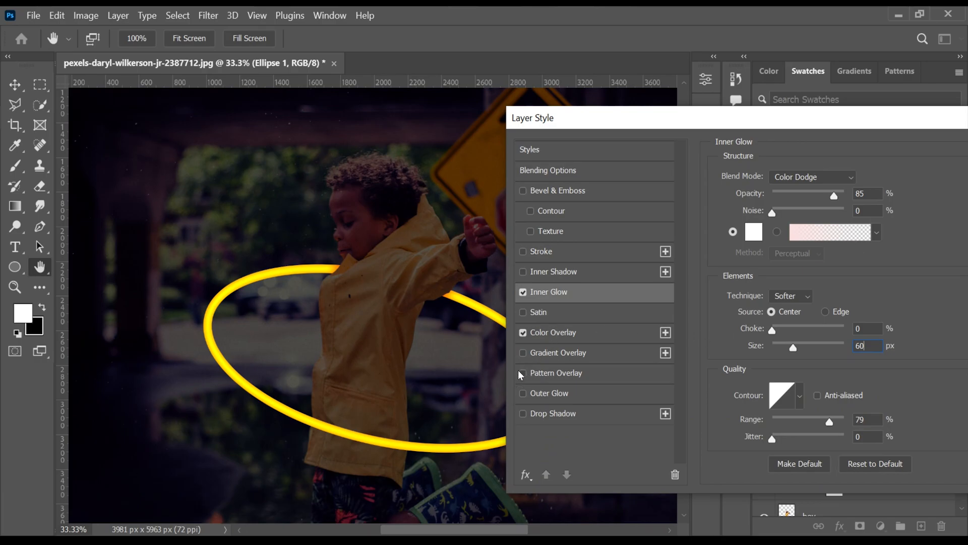
click(523, 392)
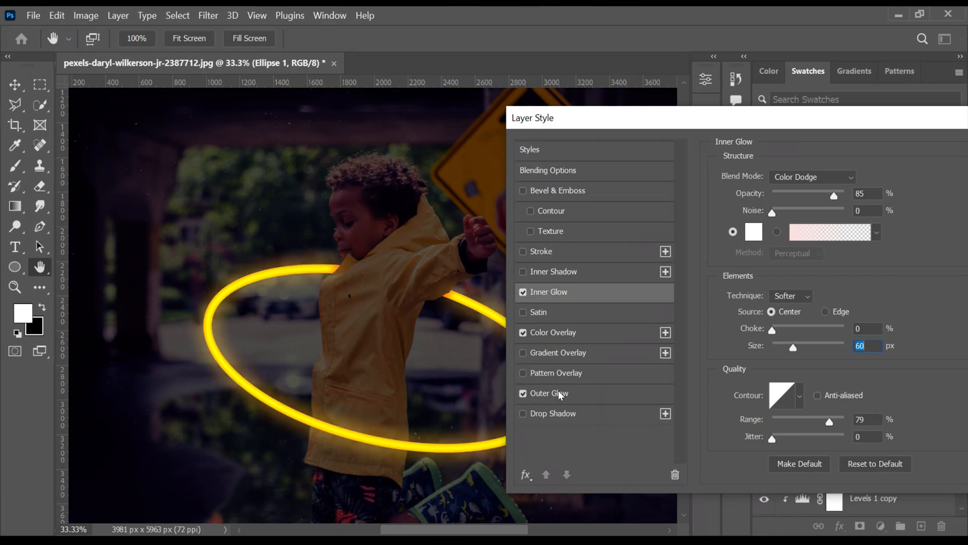
click(558, 392)
click(794, 177)
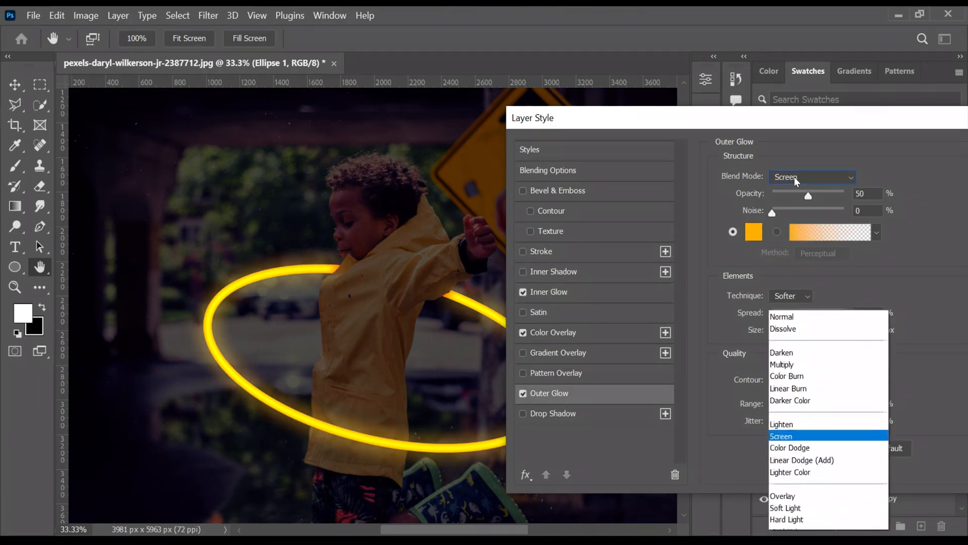
click(790, 277)
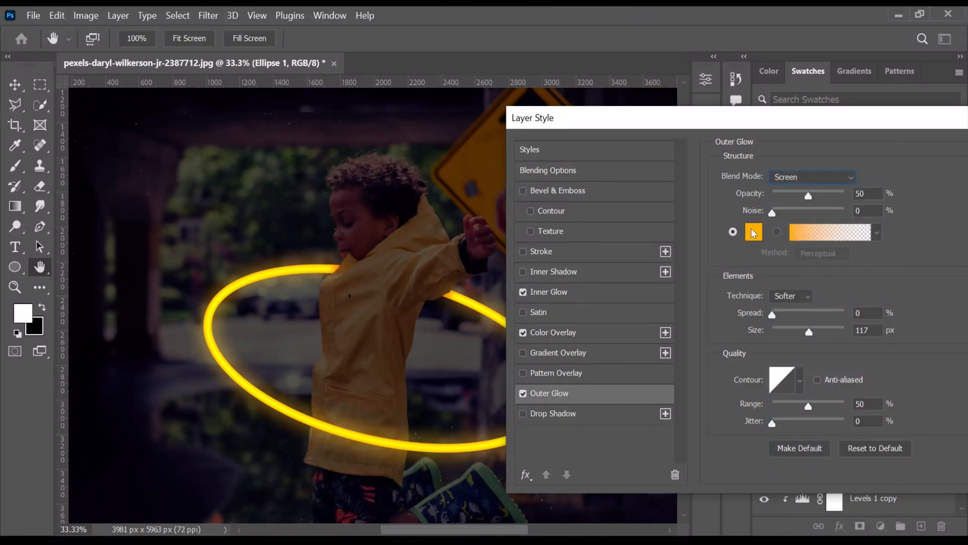
click(751, 232)
drag(755, 384, 754, 392)
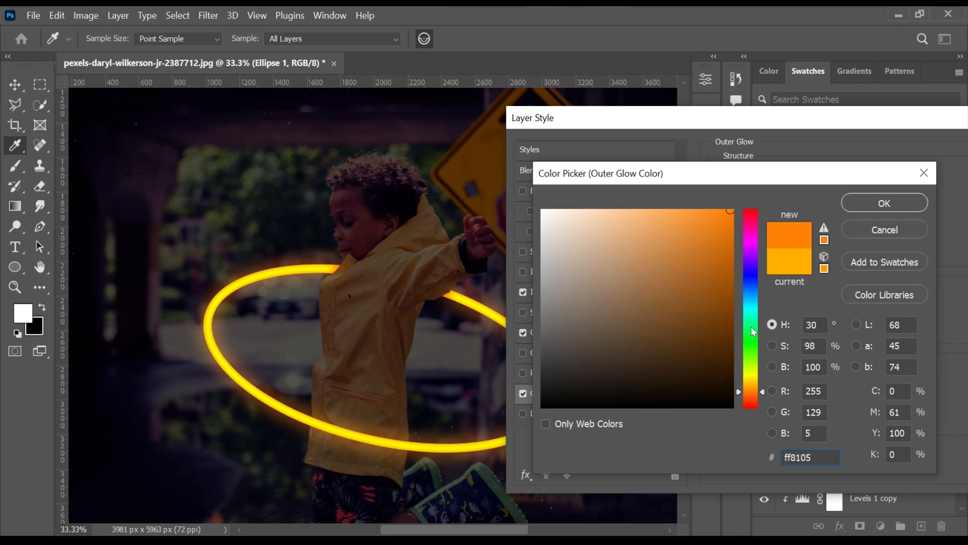
click(869, 201)
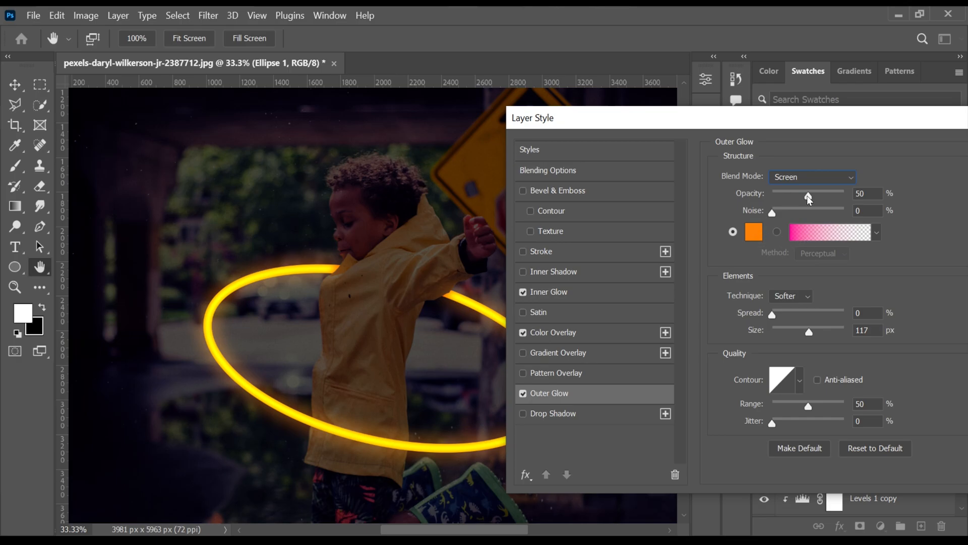
Switch the Outer Glow to its gradient fill with 50% opacity, 50% range and a size of 103 px
drag(852, 193, 817, 203)
click(809, 201)
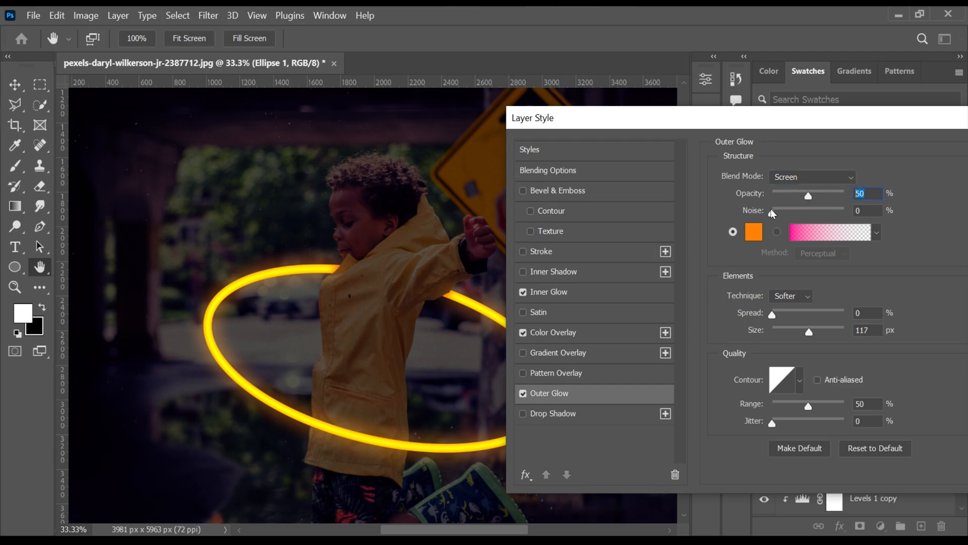
key(Tab)
key(Tab)
key(Tab)
key(Tab)
mouse_move(809, 403)
mouse_down()
mouse_move(835, 401)
mouse_move(802, 404)
mouse_move(825, 407)
mouse_up()
text(50)
drag(804, 332, 784, 333)
drag(849, 338, 803, 329)
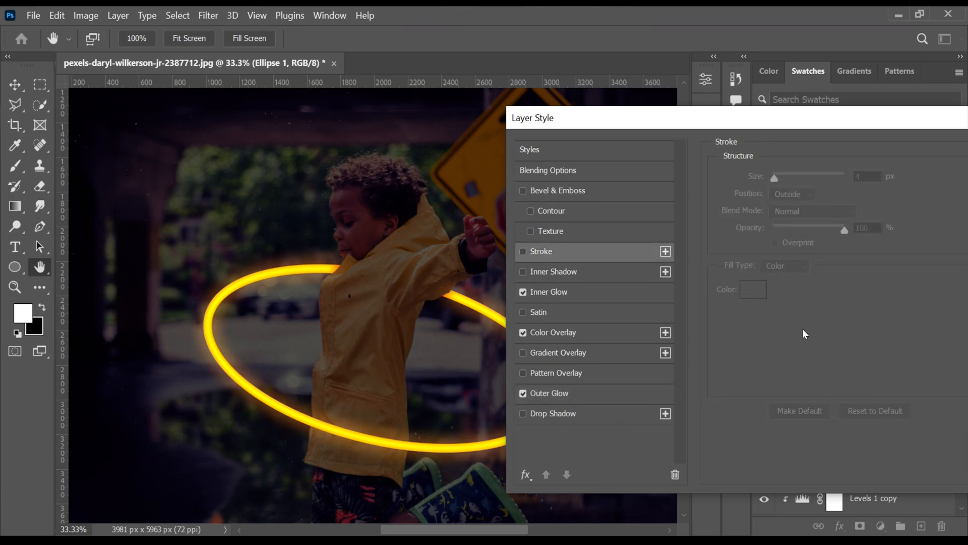
click(539, 392)
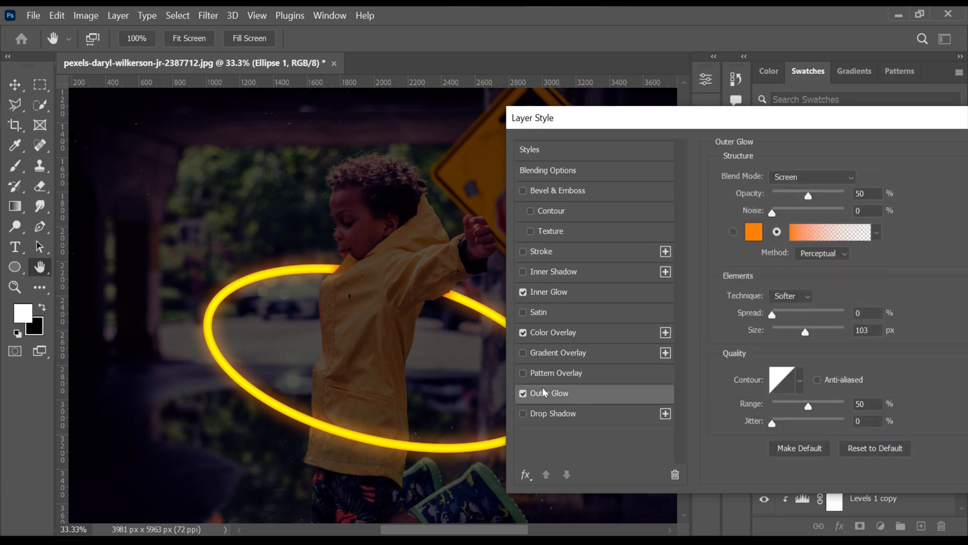
Set the Outer Glow's size to 125 px and keep its gradient method at Perceptual
key(ctrl+minus)
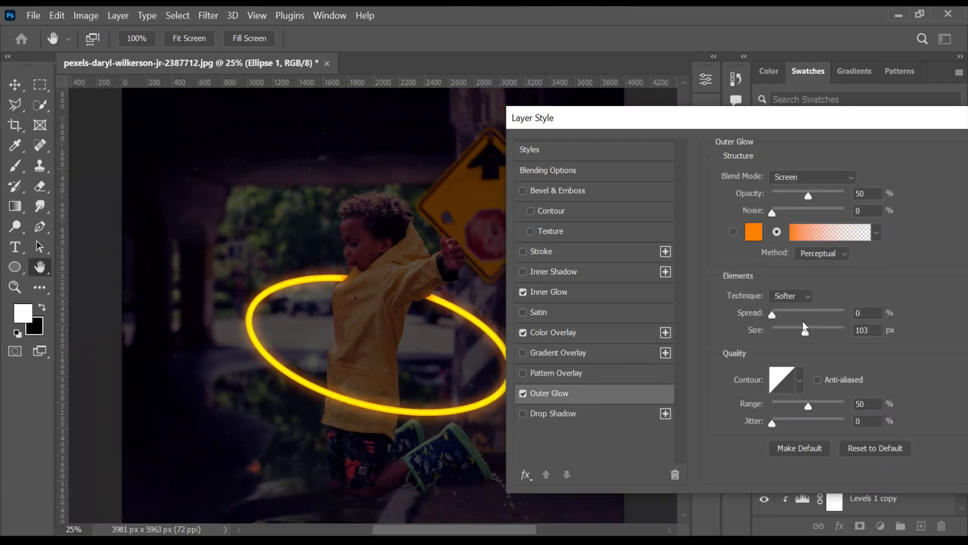
key(ctrl+minus)
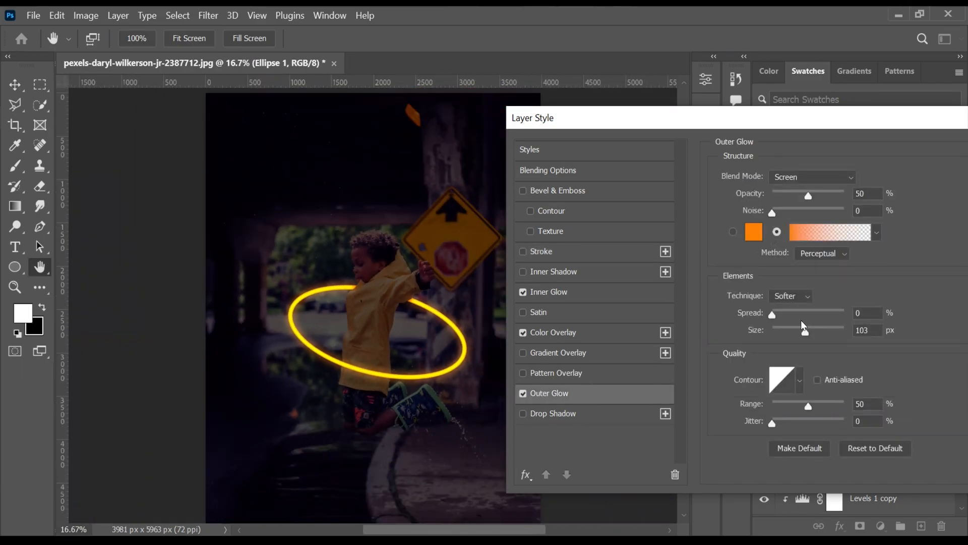
mouse_move(806, 331)
mouse_down()
mouse_move(815, 333)
mouse_move(793, 334)
mouse_move(803, 335)
mouse_up()
click(803, 332)
drag(806, 331, 812, 333)
key(ctrl+plus)
key(ctrl+plus)
key(ctrl+plus)
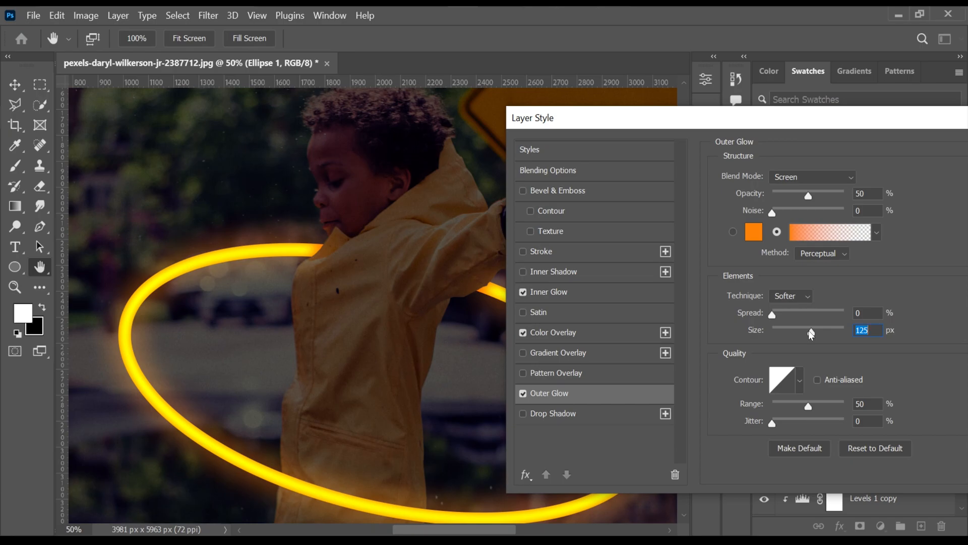
key(ctrl+minus)
key(ctrl+minus)
click(817, 252)
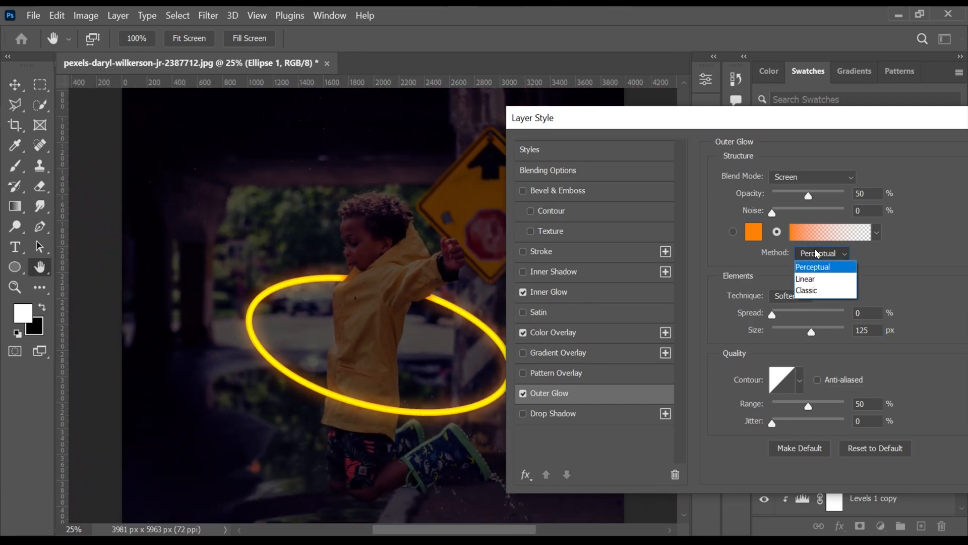
click(816, 251)
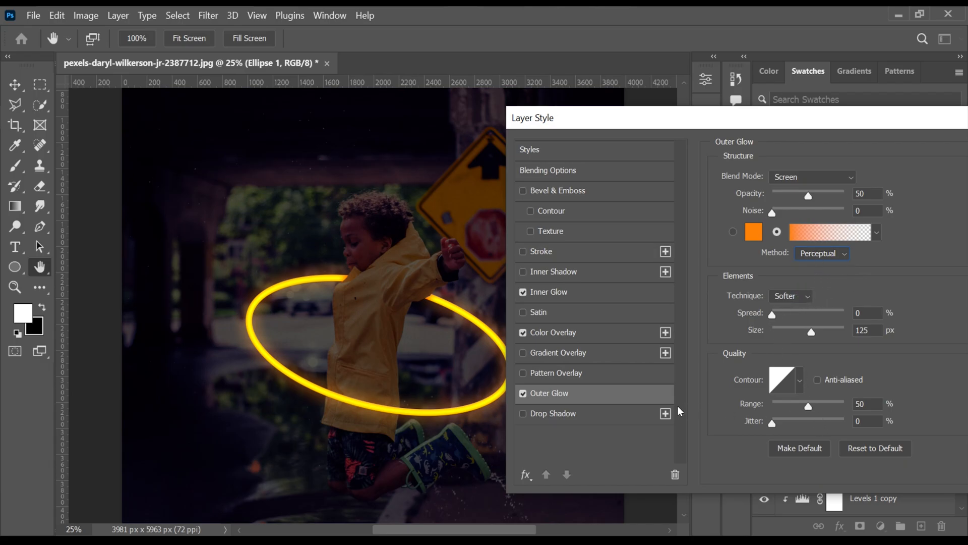
Add a Drop Shadow to the ellipse layer and shift its color to a slightly deeper orange
click(522, 414)
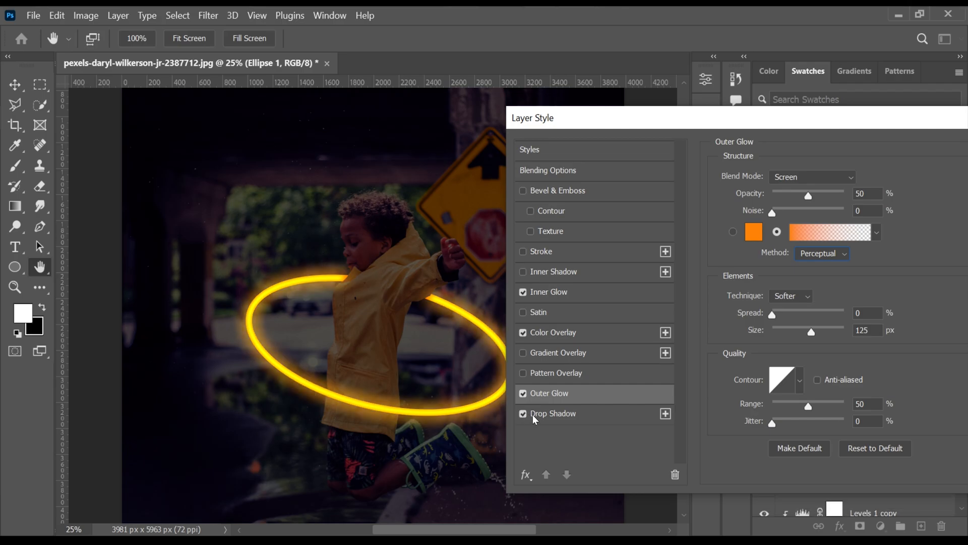
click(534, 414)
click(878, 179)
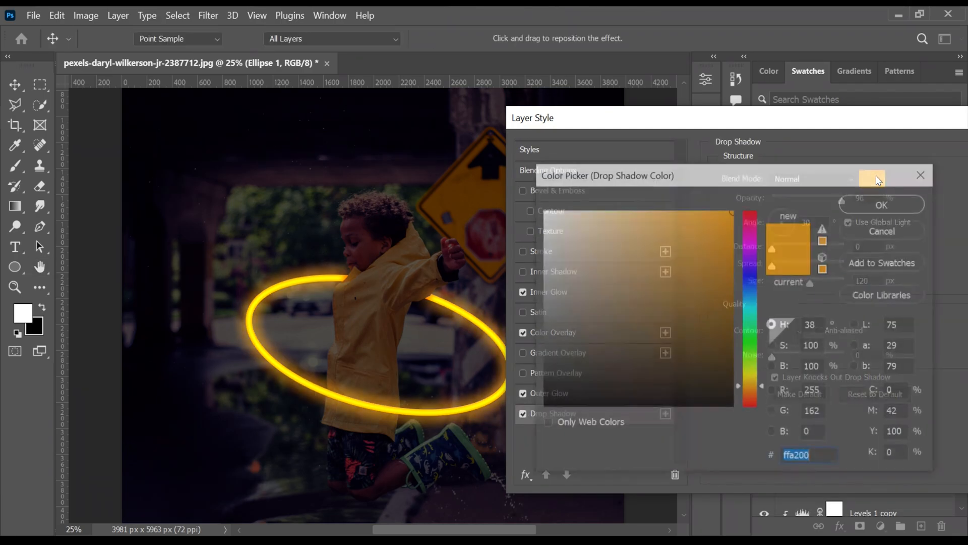
drag(723, 213, 750, 192)
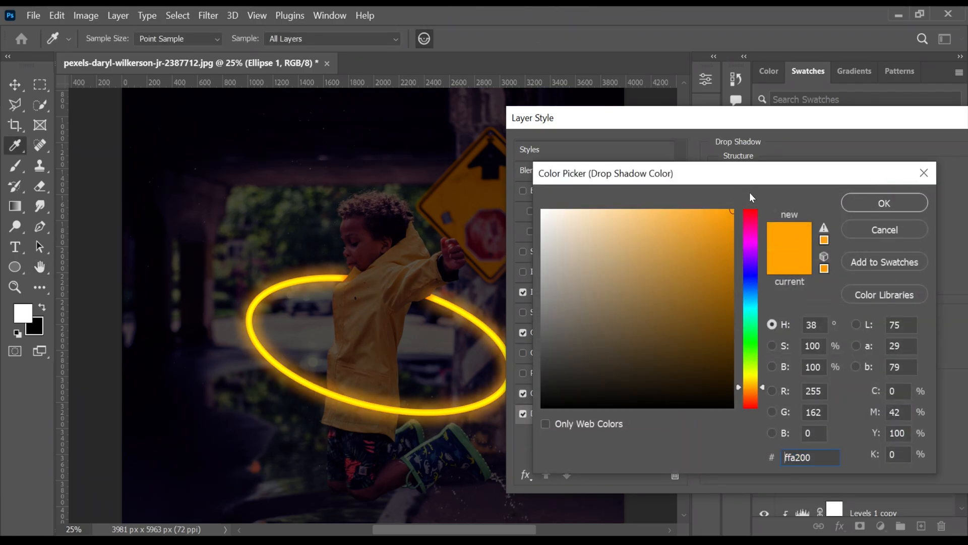
drag(763, 387, 764, 389)
drag(718, 220, 754, 188)
click(868, 198)
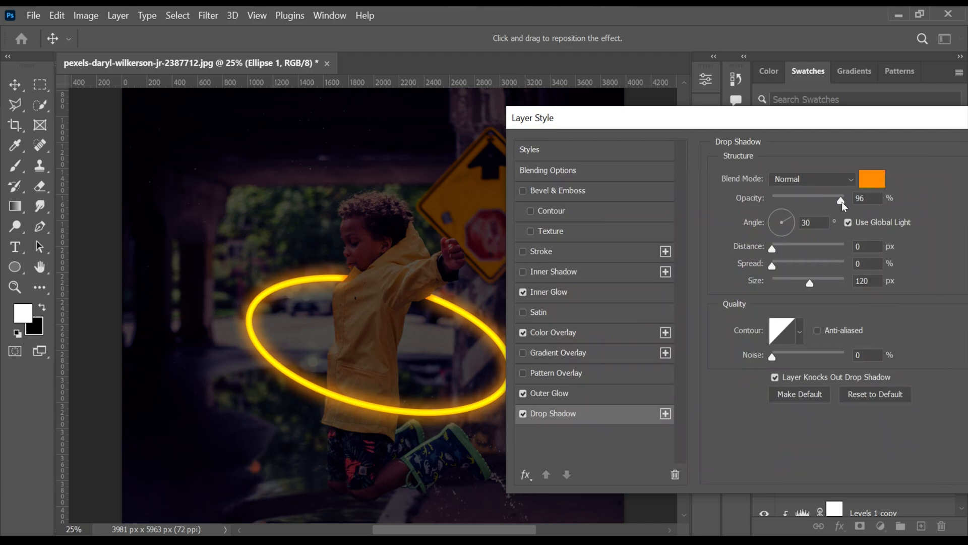
Set the Drop Shadow's opacity to 100% and its size to 136 px
mouse_move(851, 200)
mouse_down()
mouse_move(794, 204)
mouse_move(840, 201)
mouse_up()
click(799, 219)
key(Tab)
key(Tab)
mouse_move(814, 283)
mouse_down()
mouse_move(795, 282)
mouse_move(818, 280)
mouse_up()
drag(818, 281, 815, 279)
Compare the ring with the Drop Shadow off and on, keep it enabled, and apply the layer style
key(ctrl+minus)
key(ctrl+minus)
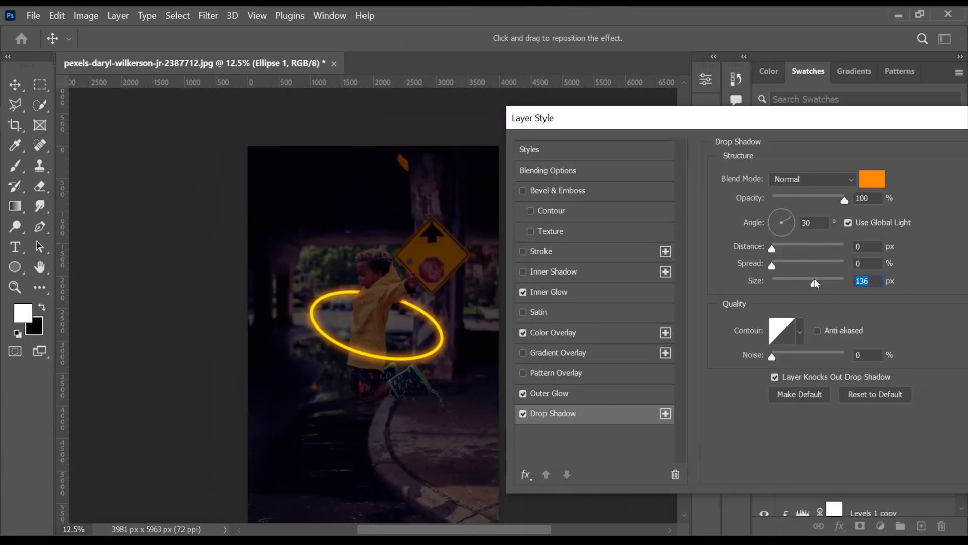
key(ctrl+plus)
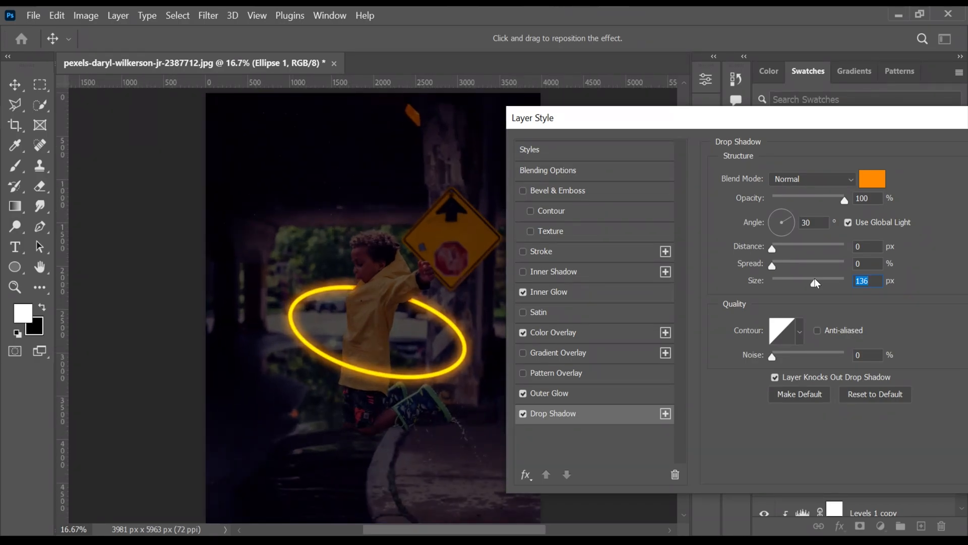
key(ctrl+plus)
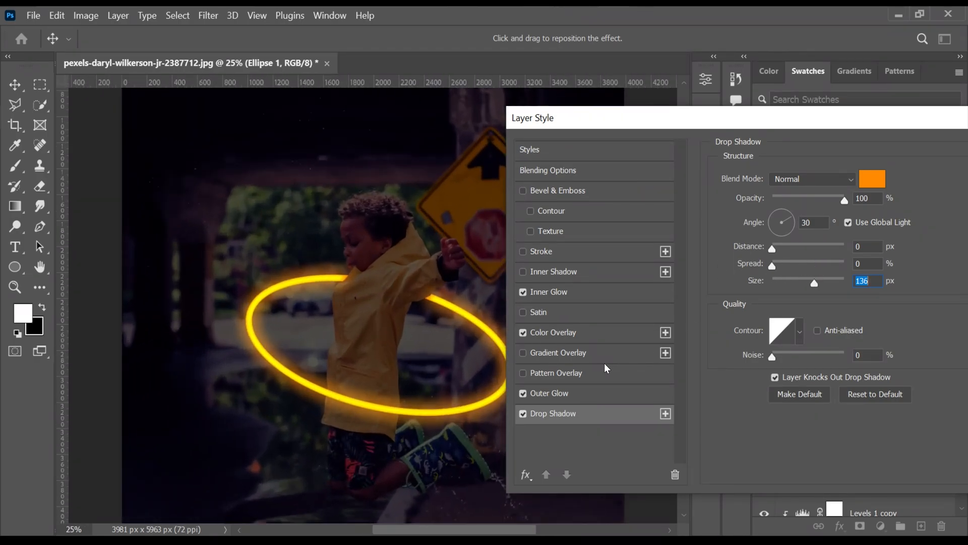
click(523, 413)
click(524, 413)
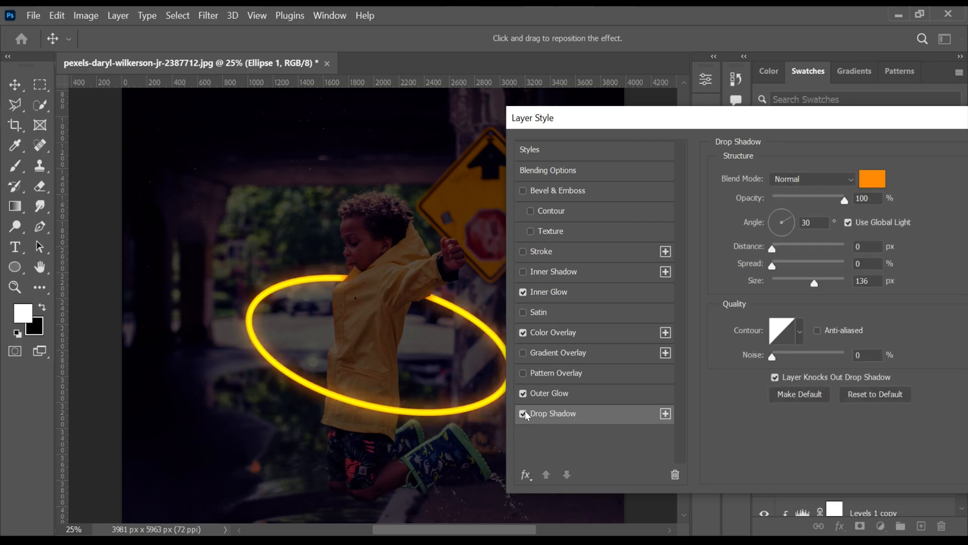
click(814, 285)
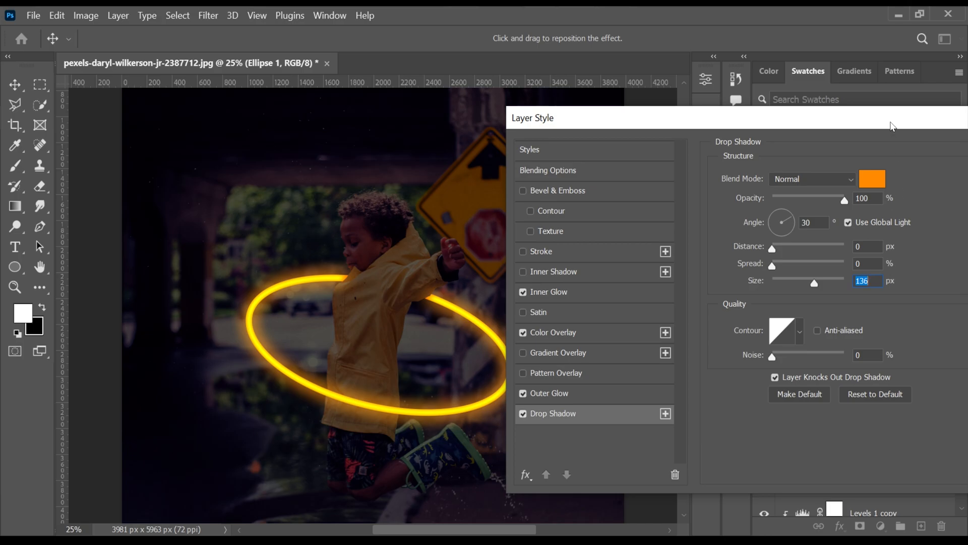
drag(891, 124, 820, 144)
click(934, 169)
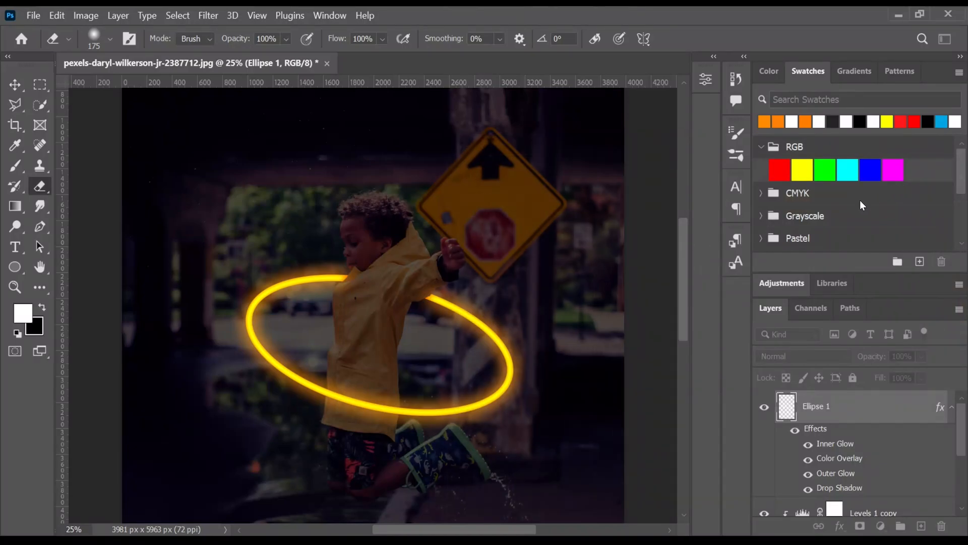
key(ctrl+minus)
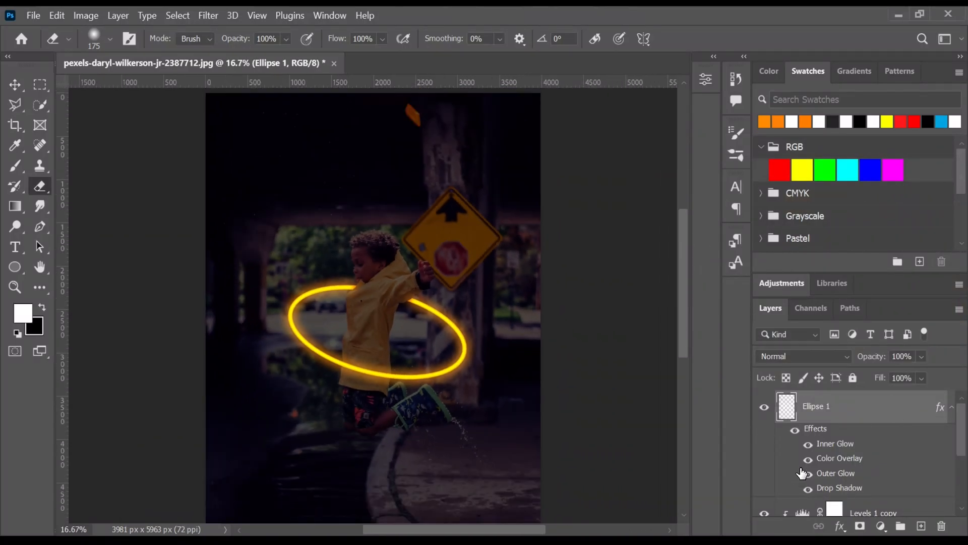
Compare the ring with its Drop Shadow, Outer Glow and Color Overlay effects hidden and shown
click(795, 429)
click(795, 430)
click(807, 488)
click(807, 488)
click(807, 473)
click(807, 489)
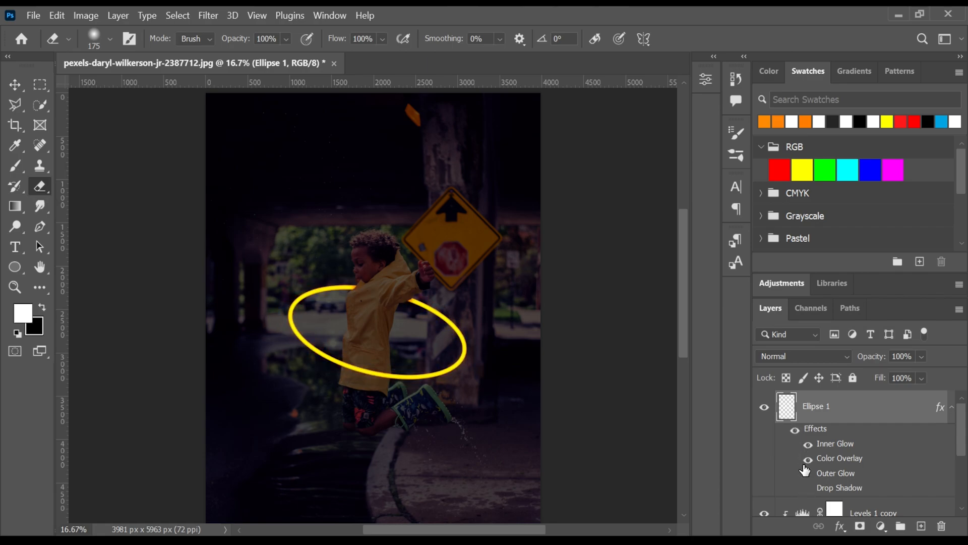
click(808, 459)
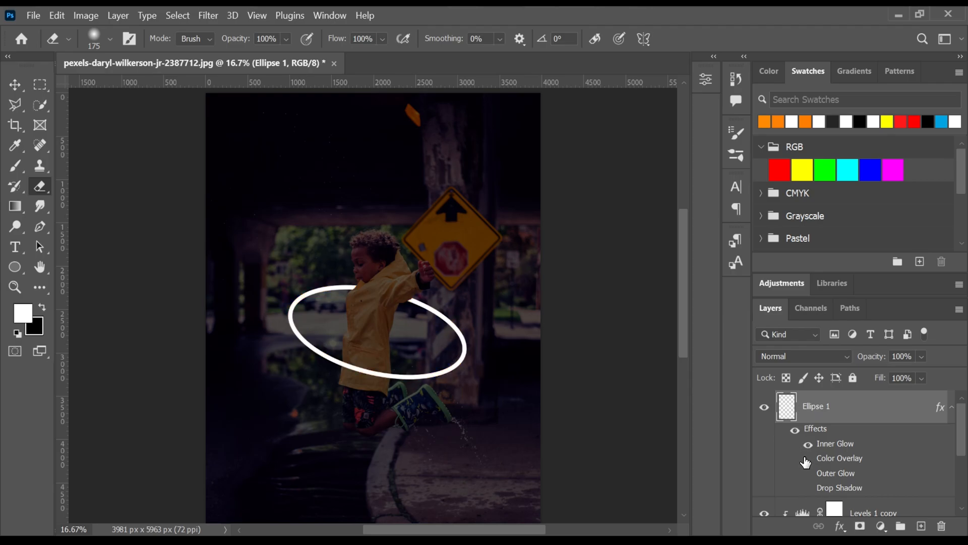
click(807, 458)
drag(822, 442, 825, 461)
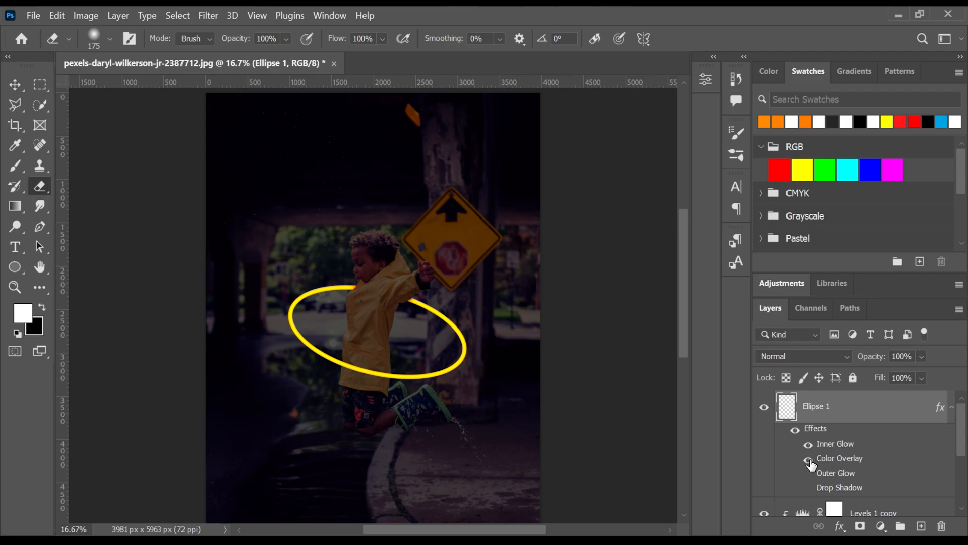
Show the ring's Outer Glow and Drop Shadow again and collapse the ellipse layer's effects list
double_click(785, 407)
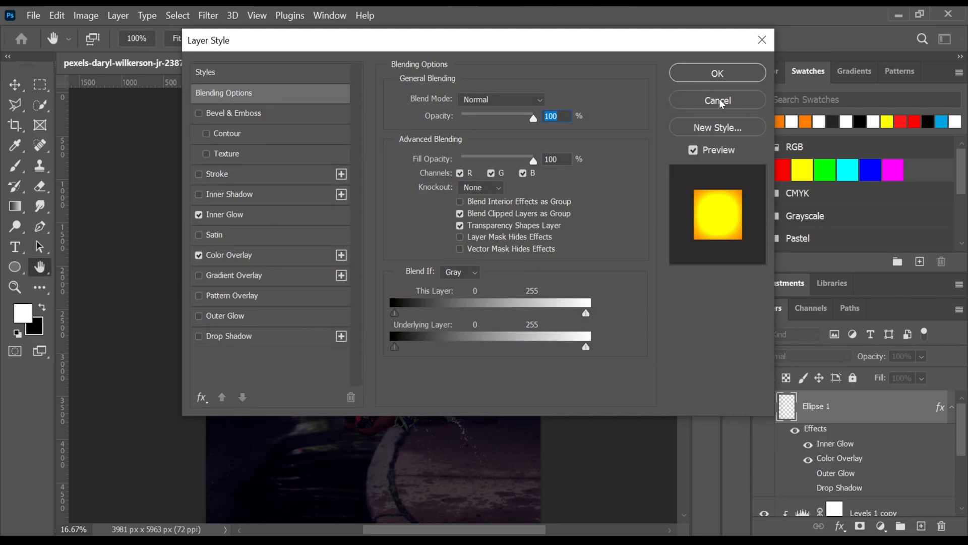
click(723, 104)
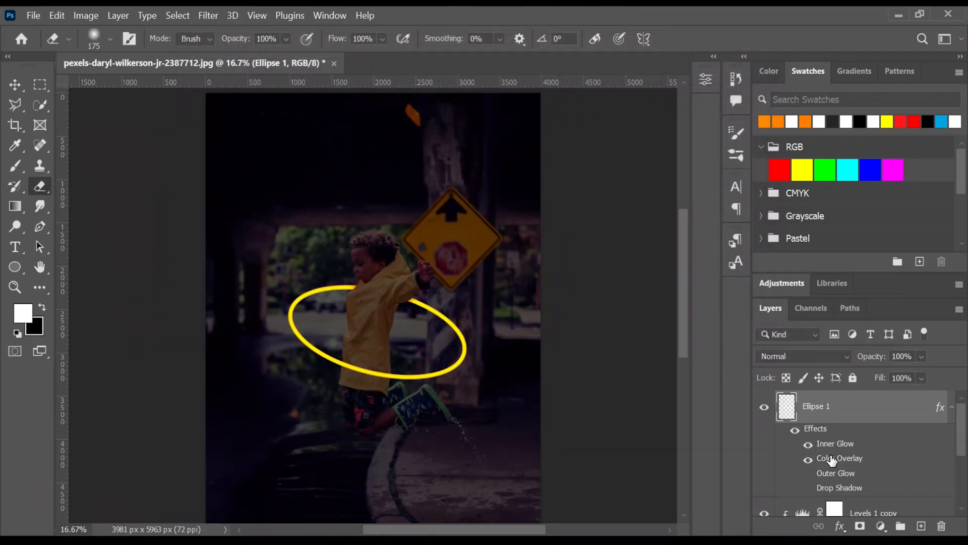
click(808, 474)
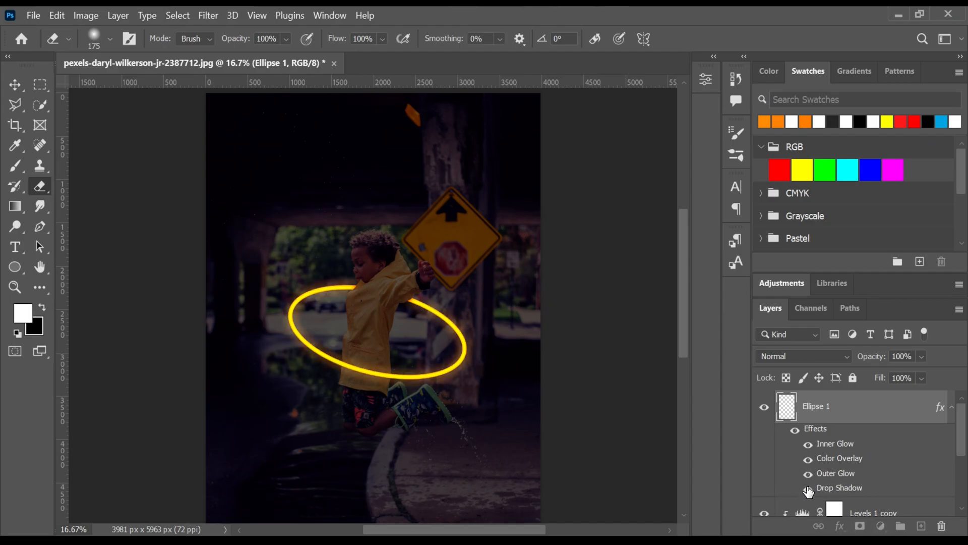
click(950, 408)
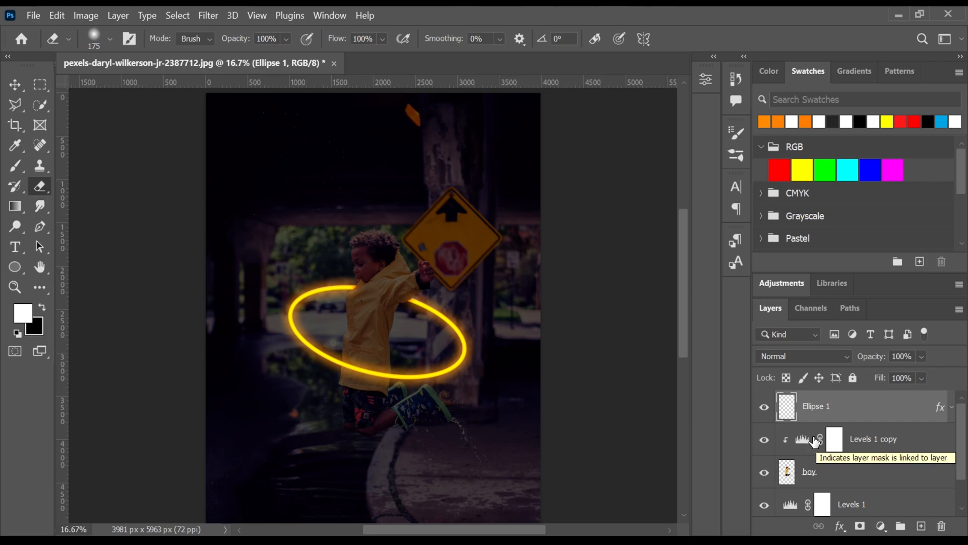
Add a Hue/Saturation adjustment above the Levels 1 copy layer, enable Colorize, and clip it to the boy
click(785, 475)
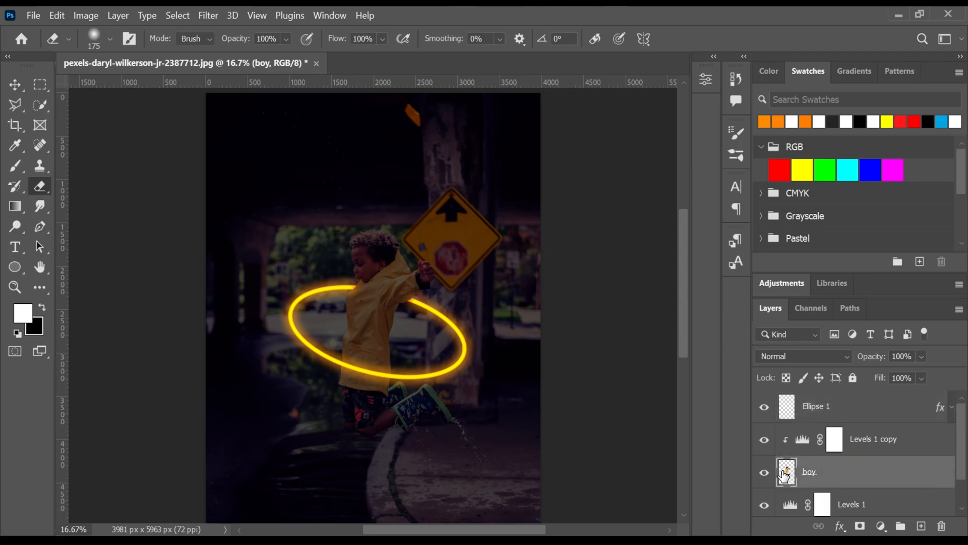
click(856, 438)
key(x)
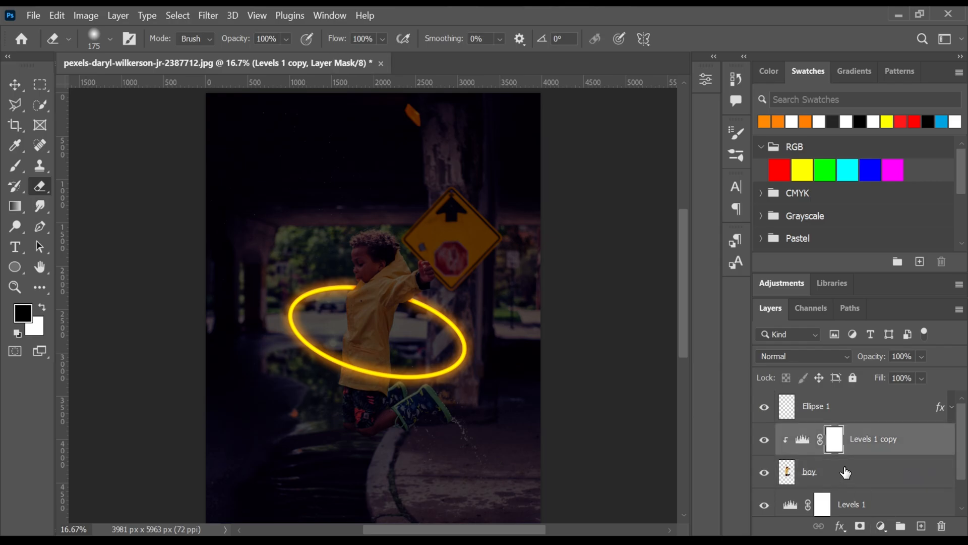
click(881, 526)
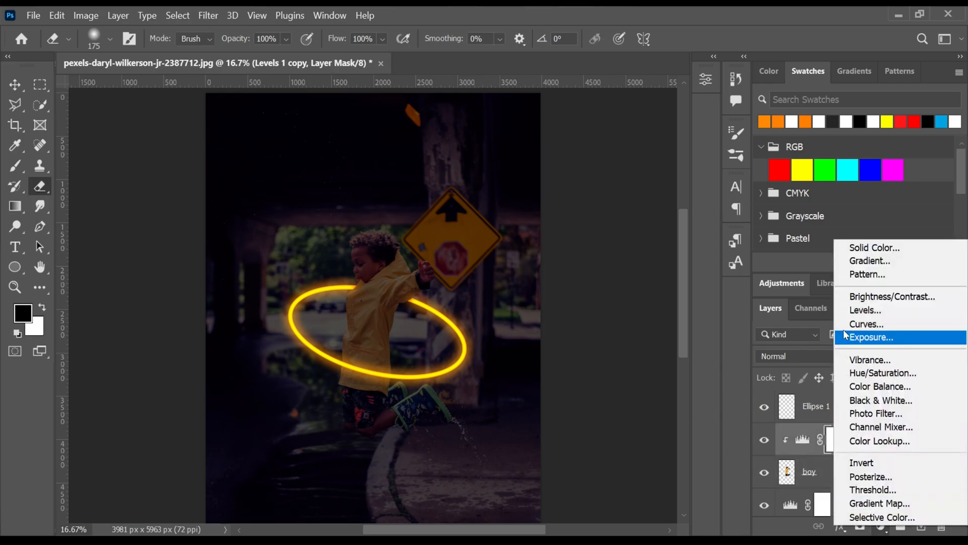
click(869, 372)
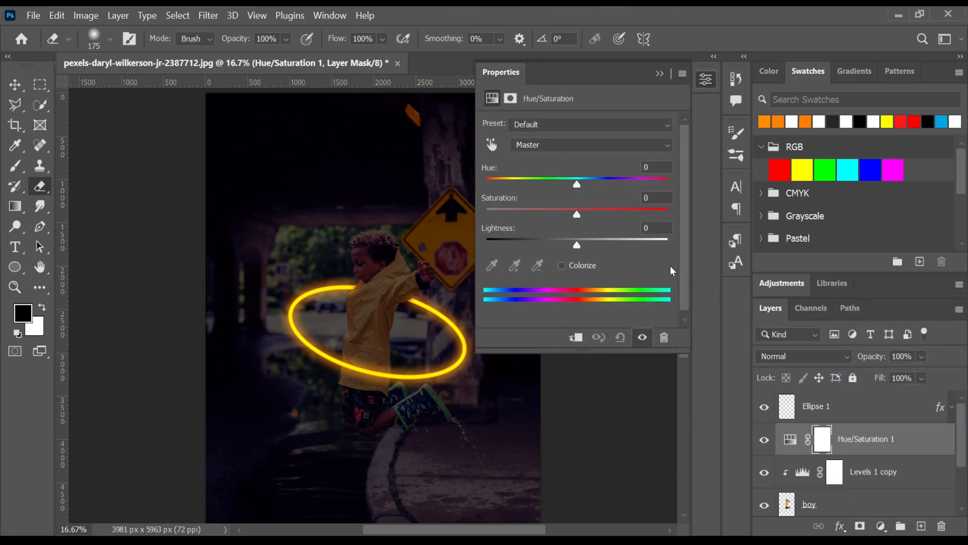
click(562, 265)
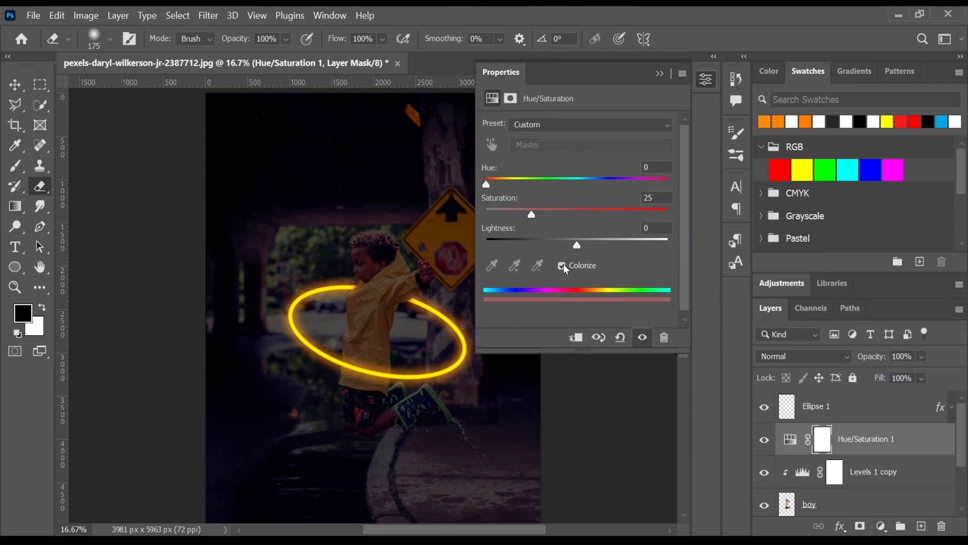
click(575, 337)
Set the Hue/Saturation adjustment to Saturation 100, Lightness +68 and Hue 38 for a pale orange light
drag(533, 210, 661, 207)
drag(576, 245, 641, 252)
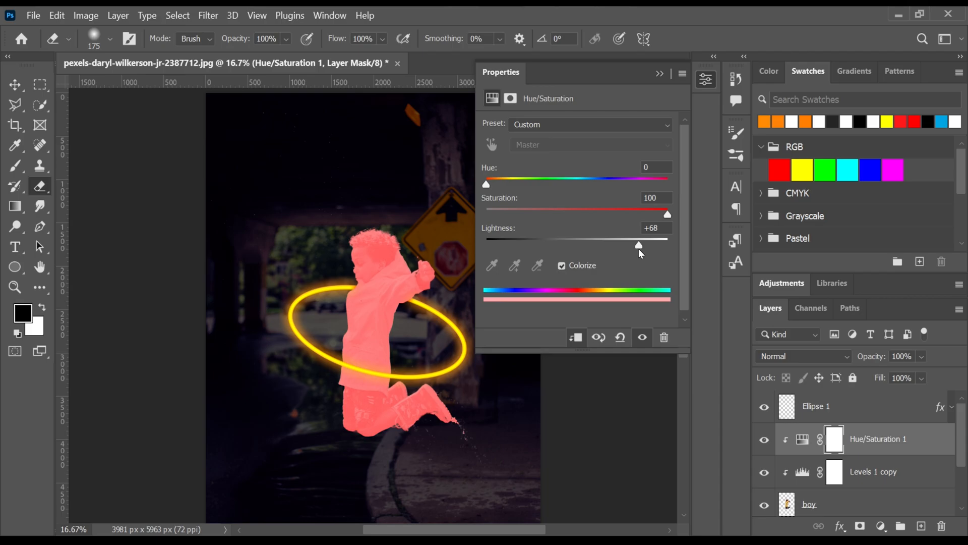
mouse_move(488, 183)
mouse_down()
mouse_move(515, 180)
mouse_move(506, 180)
mouse_up()
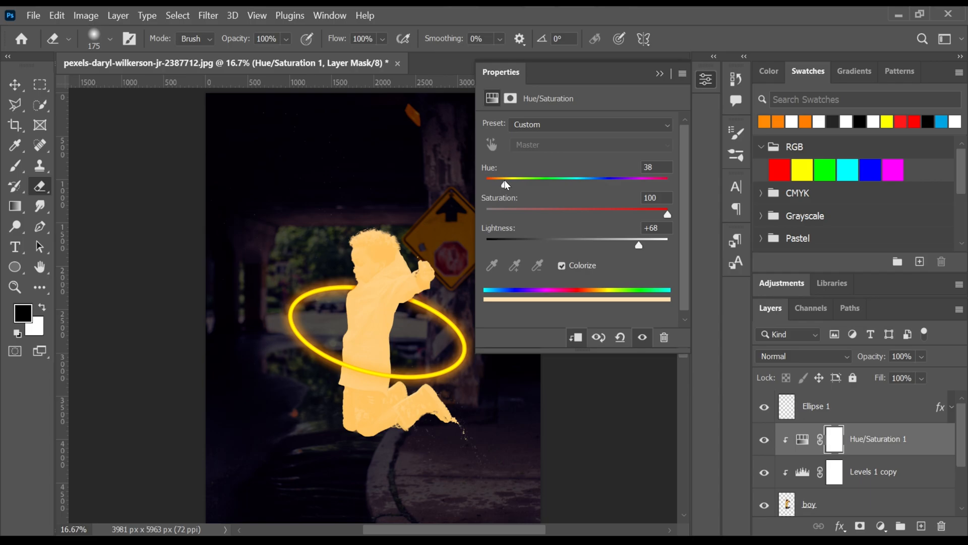
click(659, 74)
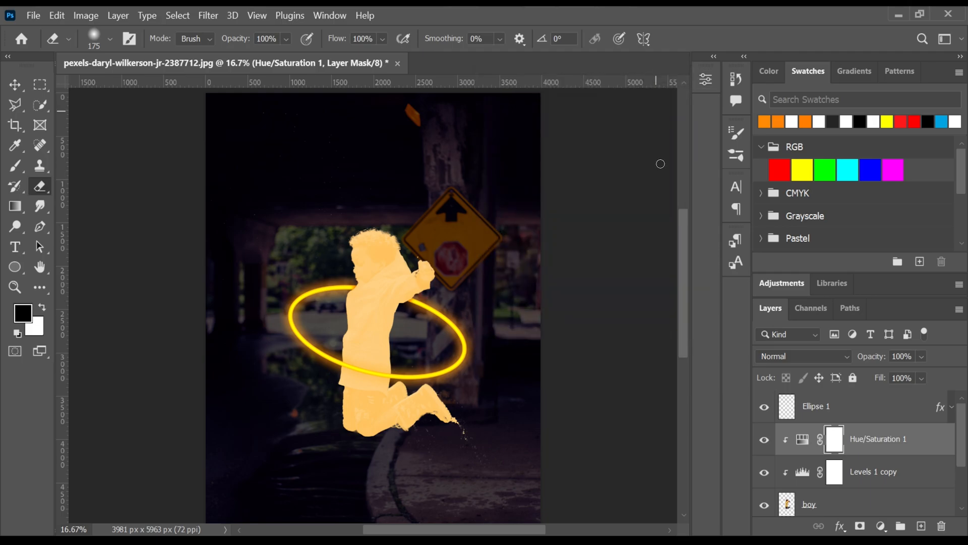
In the Hue/Saturation layer's Blend If settings, split the Underlying Layer's black slider to 0 / 78 and apply
right_click(891, 442)
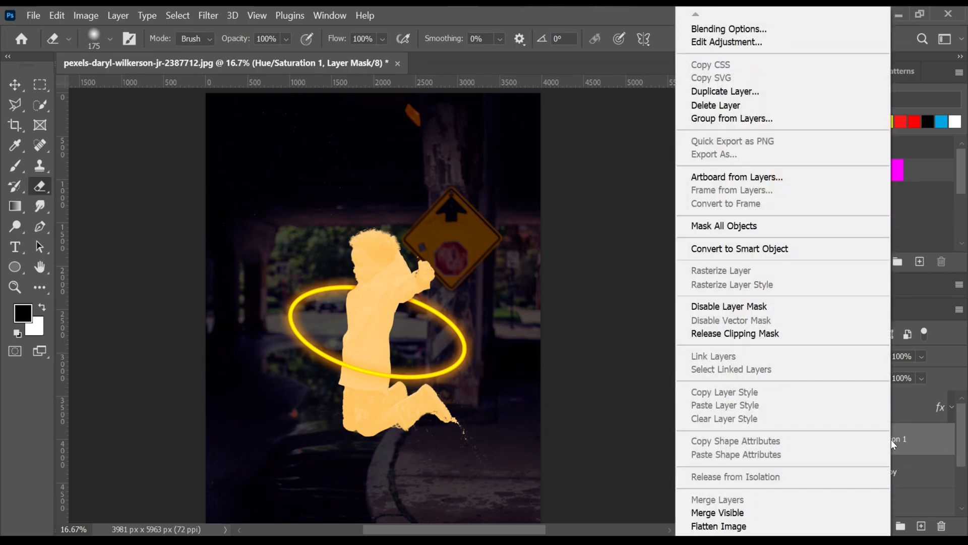
click(722, 30)
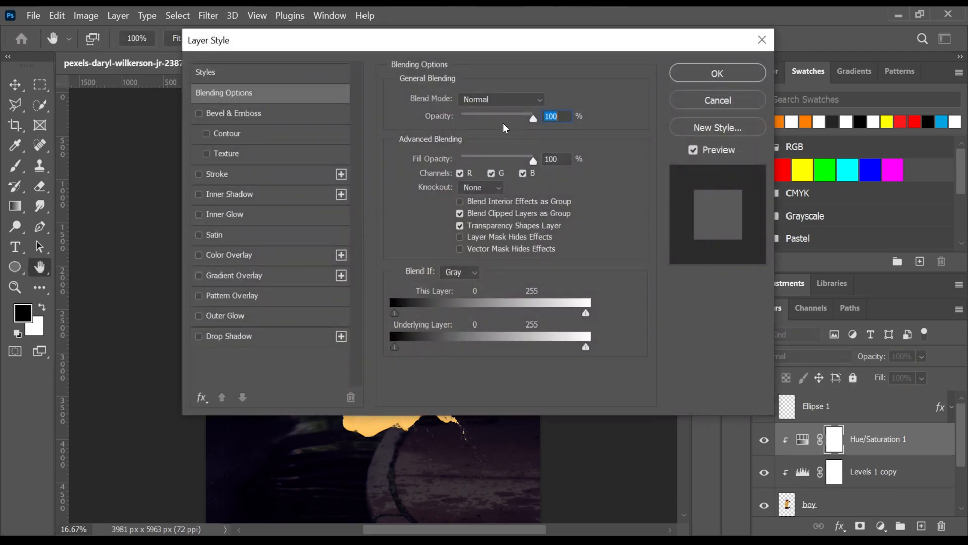
drag(366, 48, 660, 30)
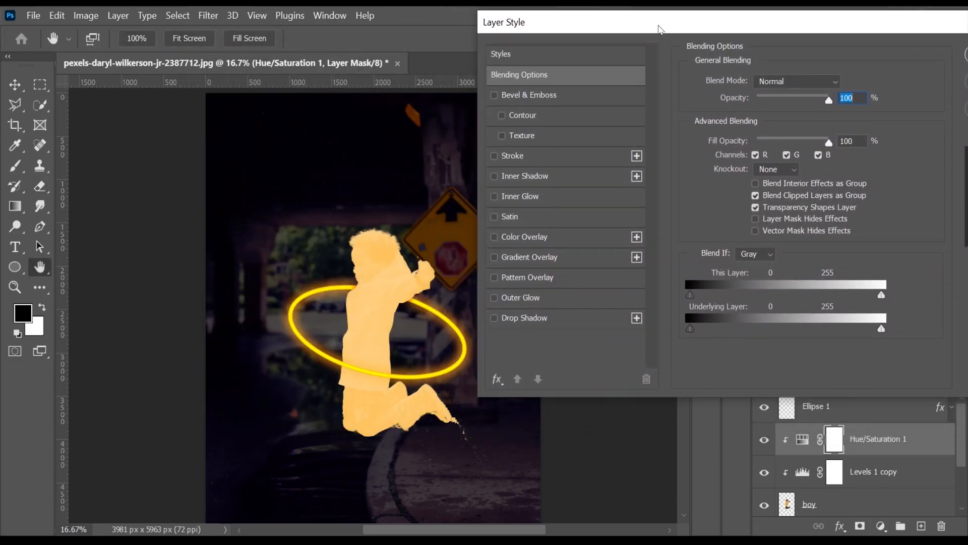
mouse_move(694, 327)
mouse_down()
mouse_move(717, 326)
mouse_move(682, 322)
mouse_move(718, 322)
mouse_move(685, 317)
mouse_move(701, 328)
mouse_move(691, 329)
mouse_up()
drag(692, 327, 755, 325)
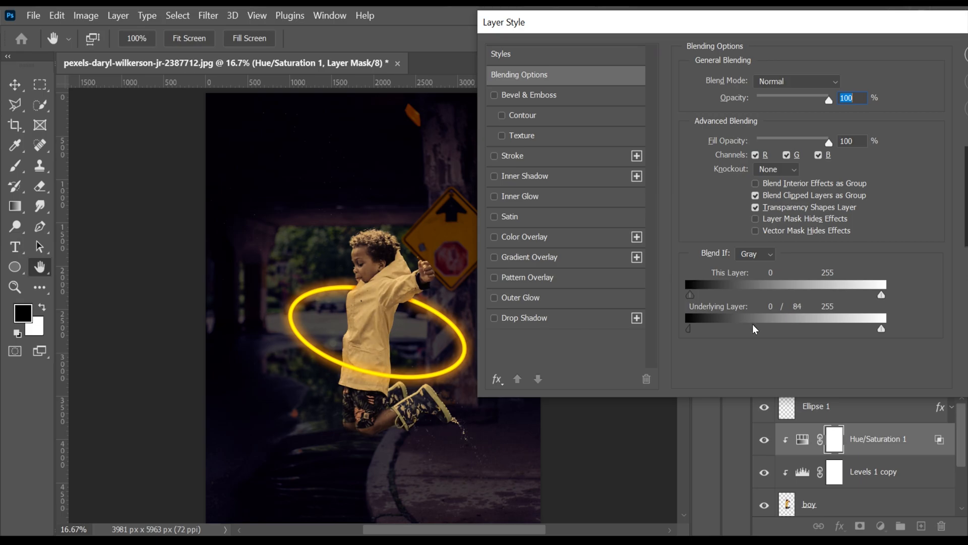
drag(751, 328, 748, 328)
drag(736, 33, 674, 63)
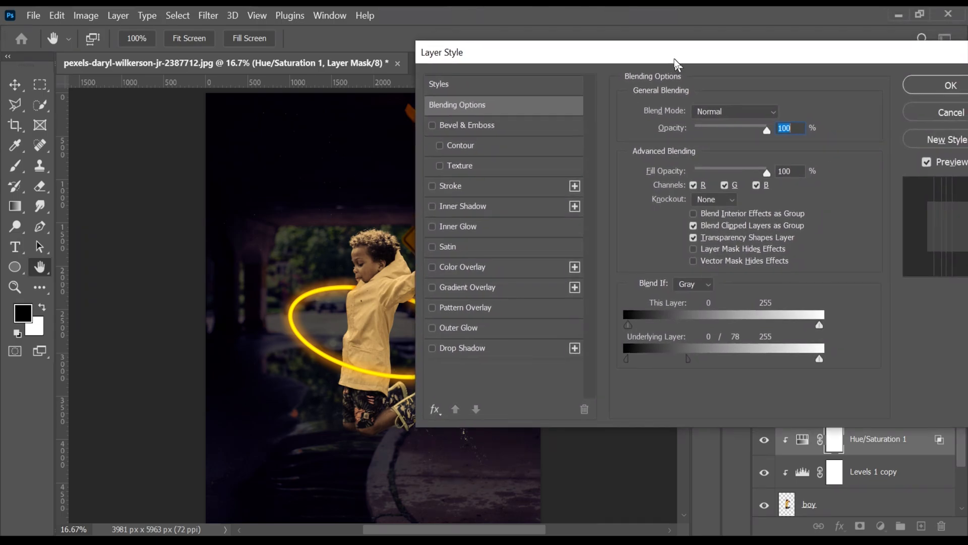
click(936, 80)
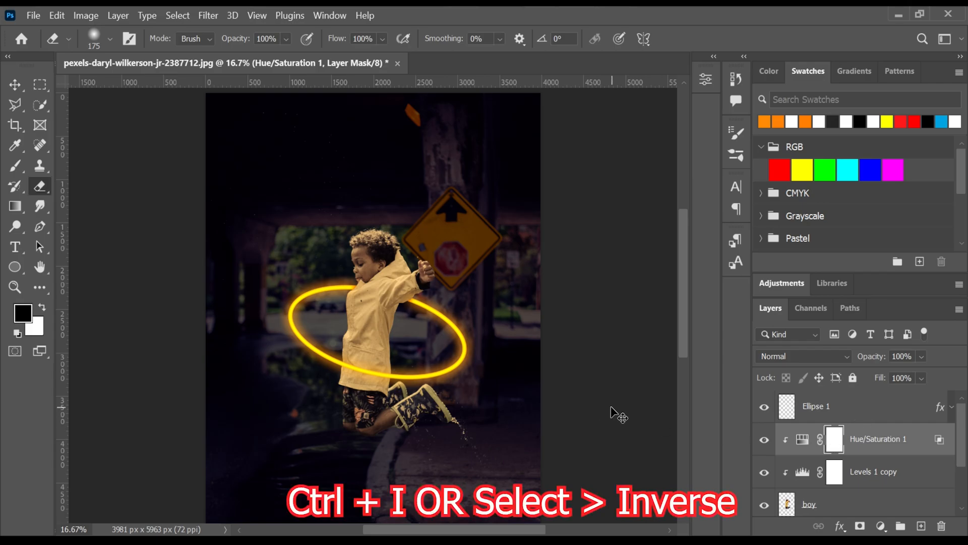
Invert the Hue/Saturation layer's mask to black to hide the orange light on the boy
key(ctrl+i)
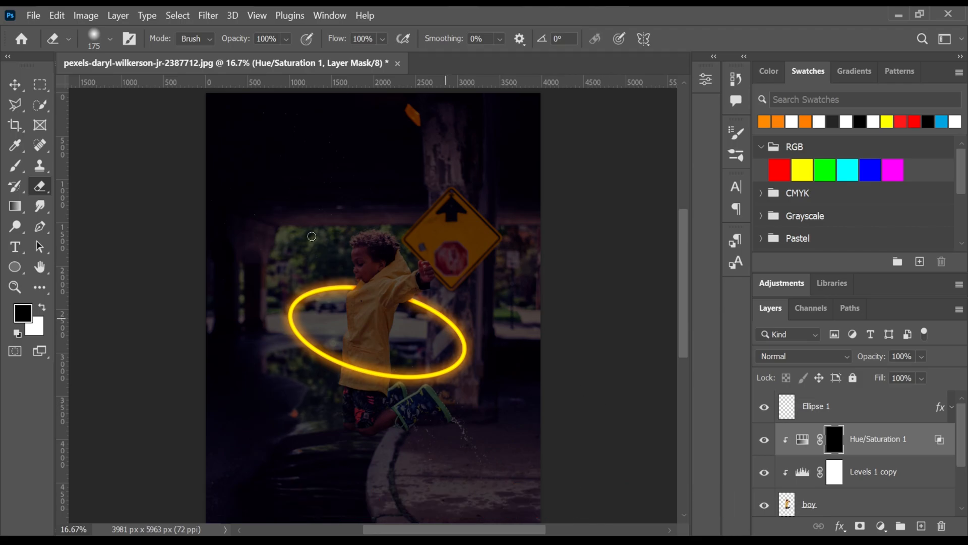
click(179, 16)
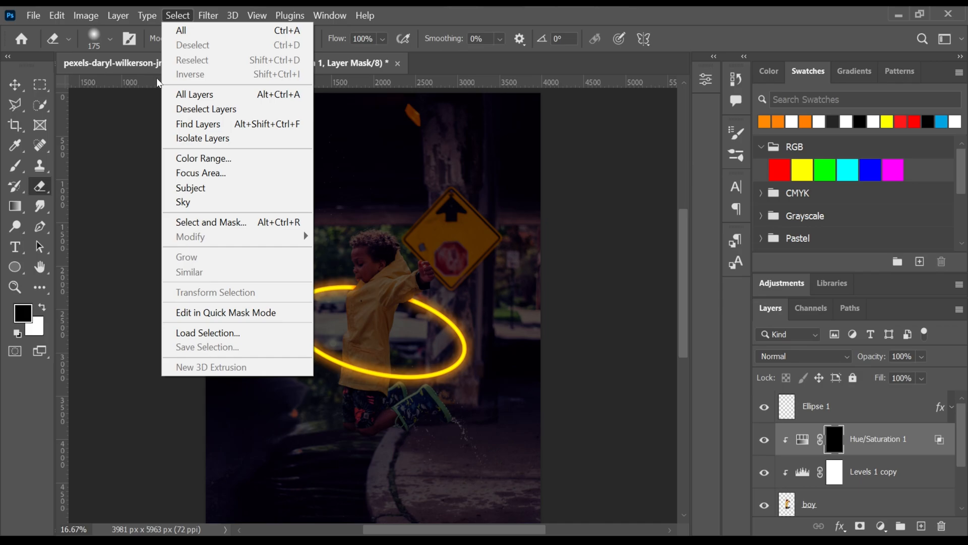
click(515, 323)
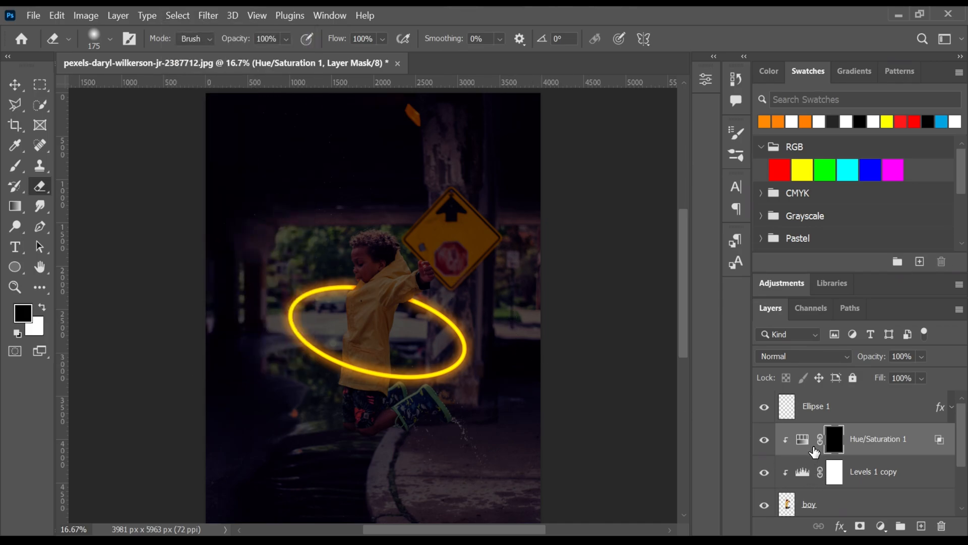
Set up the Brush tool with a Hard Round tip, 25% hardness and 10% flow
click(15, 166)
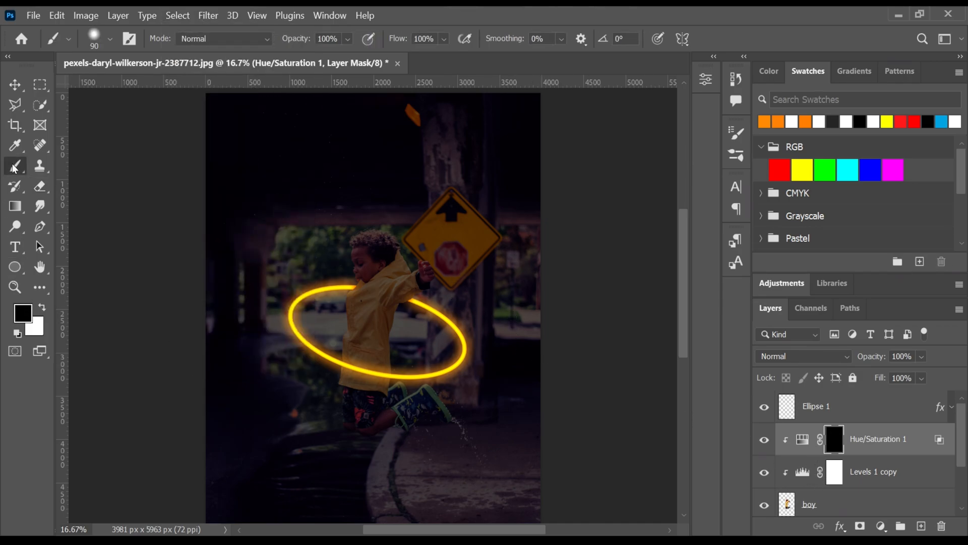
click(110, 39)
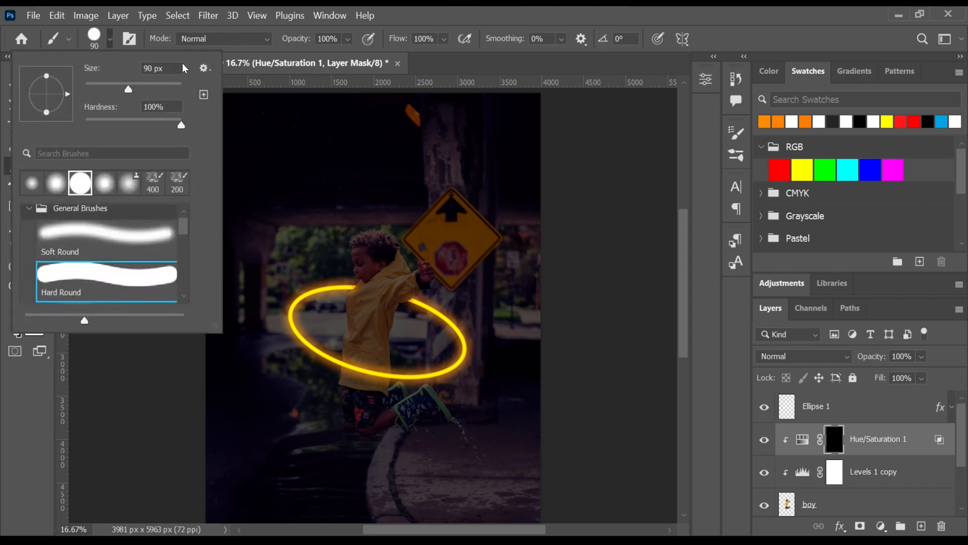
drag(180, 122, 105, 115)
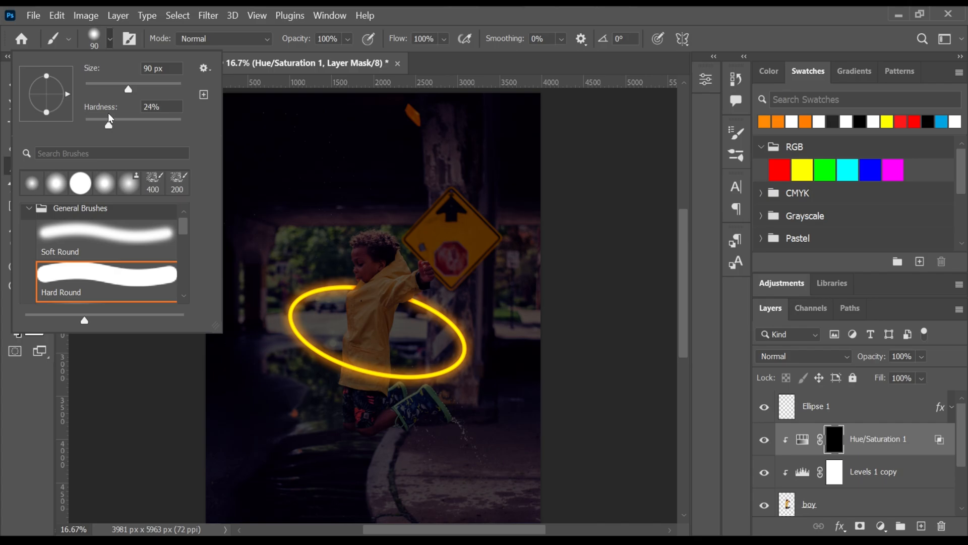
drag(109, 115, 110, 115)
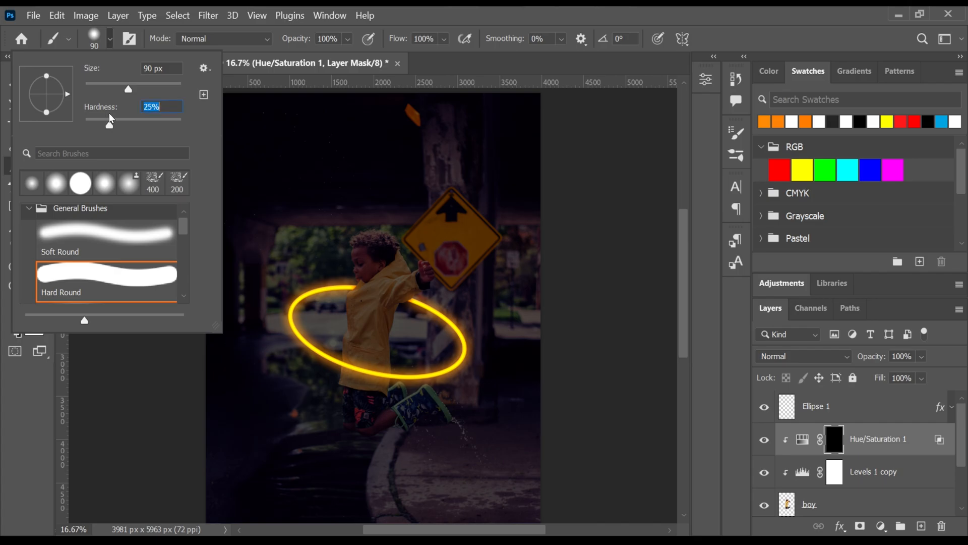
click(423, 38)
text(1)
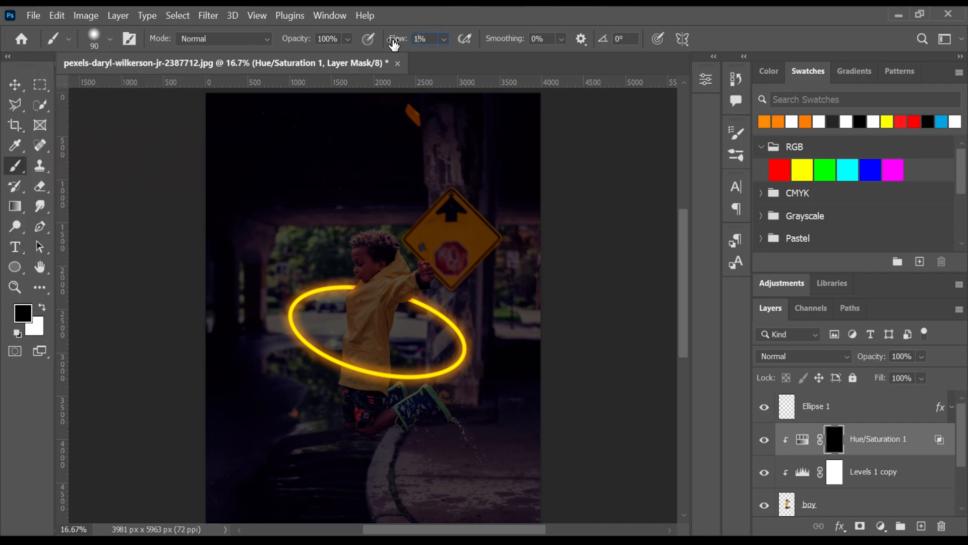
text(0)
Paint white on the Hue/Saturation mask to reveal light along the raised sleeve's underside, the coat's edges and the boots
key(ctrl+plus)
key(ctrl+plus)
key(ctrl+plus)
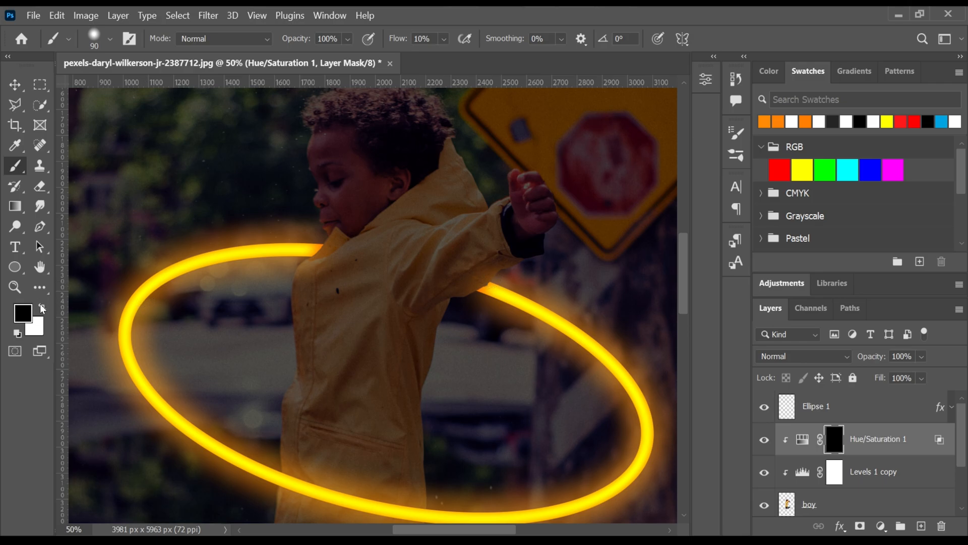
click(42, 307)
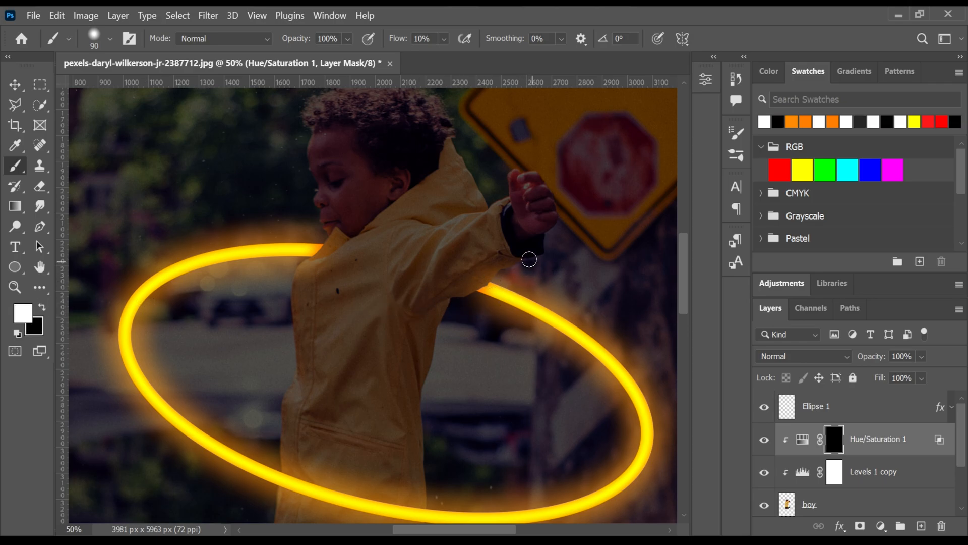
mouse_move(488, 274)
mouse_down()
mouse_move(441, 313)
mouse_move(547, 235)
mouse_move(450, 304)
mouse_move(426, 333)
mouse_move(419, 385)
mouse_move(426, 315)
mouse_move(415, 406)
mouse_move(452, 419)
mouse_up()
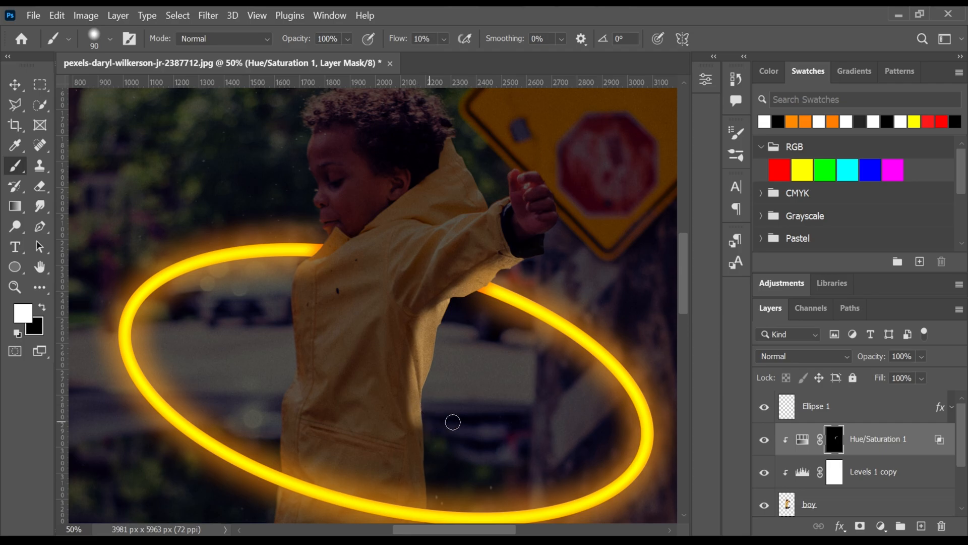
key(ctrl+bracketleft)
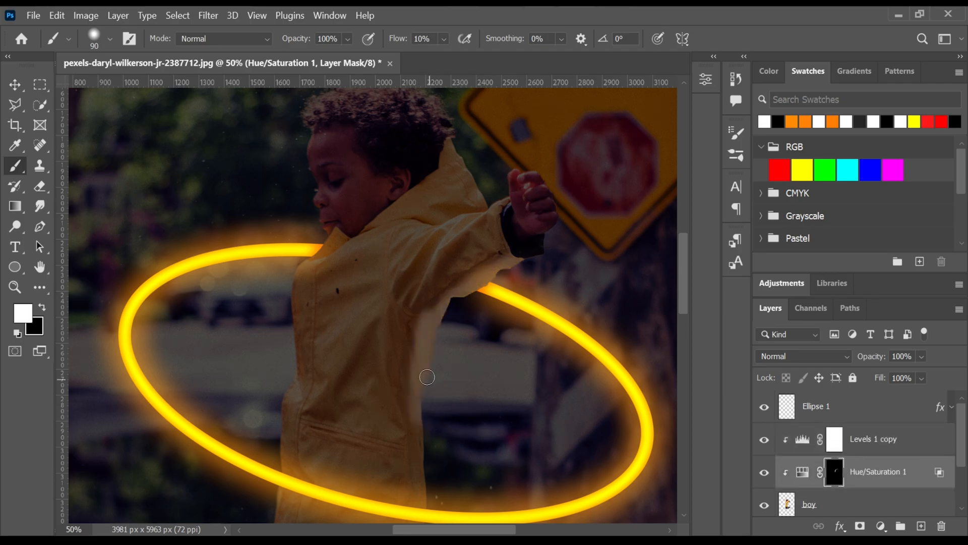
key(ctrl+bracketright)
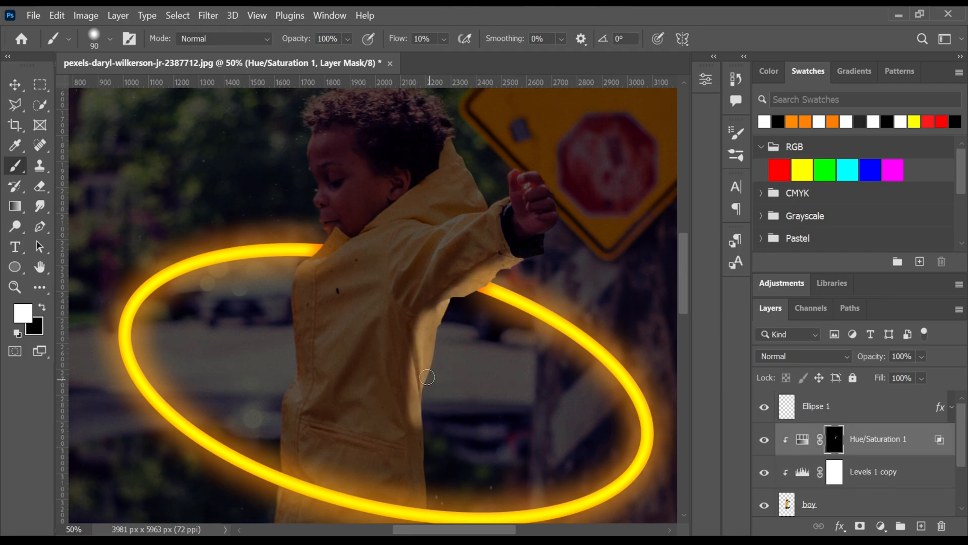
key(ctrl+minus)
mouse_move(406, 386)
mouse_down()
mouse_move(409, 464)
mouse_move(469, 474)
mouse_move(508, 499)
mouse_up()
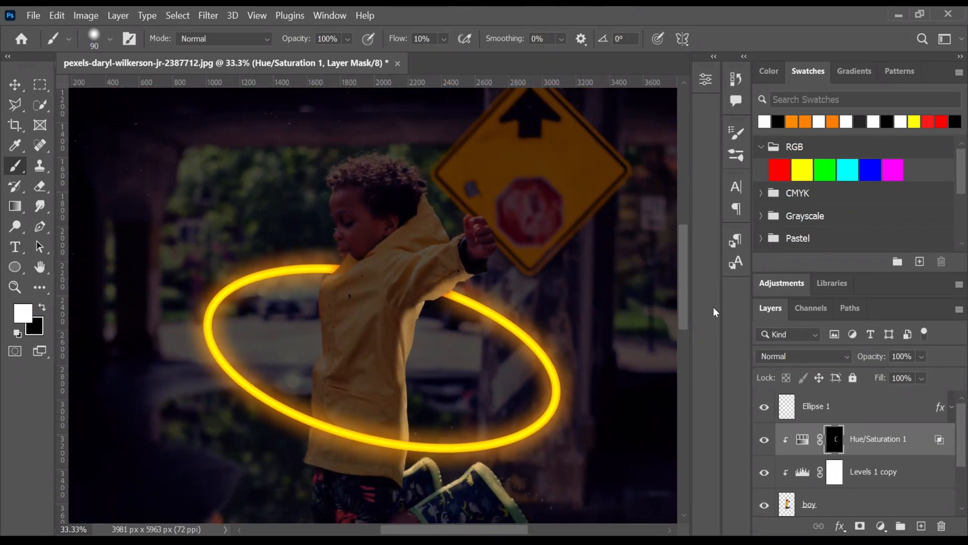
Paint more white on the Hue/Saturation mask to extend the light along the edges of the raised boots
drag(683, 317, 683, 354)
drag(506, 353, 527, 371)
mouse_move(443, 340)
mouse_down()
mouse_move(413, 358)
mouse_move(438, 342)
mouse_move(426, 375)
mouse_up()
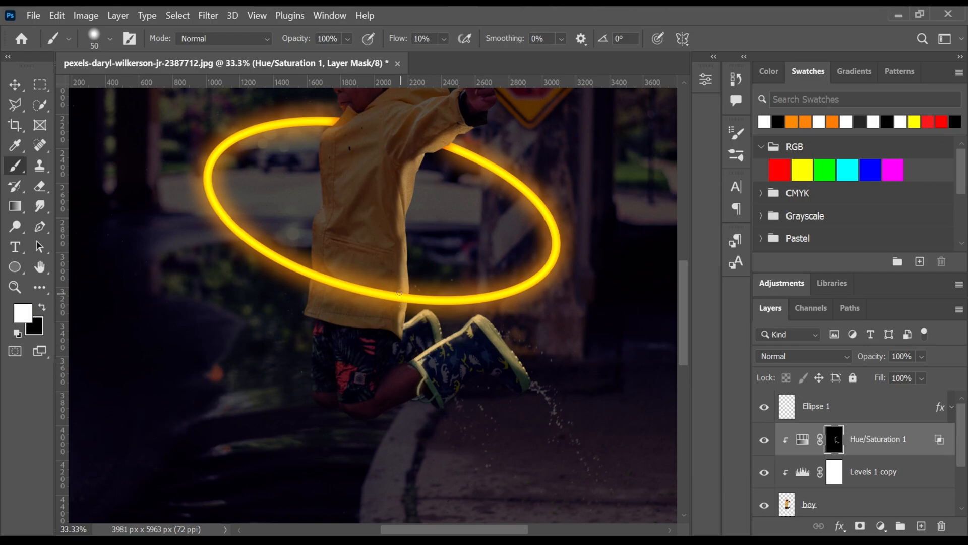
Paint white on the mask with a small brush to light the front edge of the coat
scroll(399, 323, up, 3)
key(ctrl+plus)
key(])
key(])
key(])
key(])
key(])
mouse_move(290, 286)
mouse_down()
mouse_move(282, 318)
mouse_move(313, 252)
mouse_move(281, 389)
mouse_move(263, 403)
mouse_up()
scroll(282, 383, down, 2)
key([)
key([)
key([)
key([)
key([)
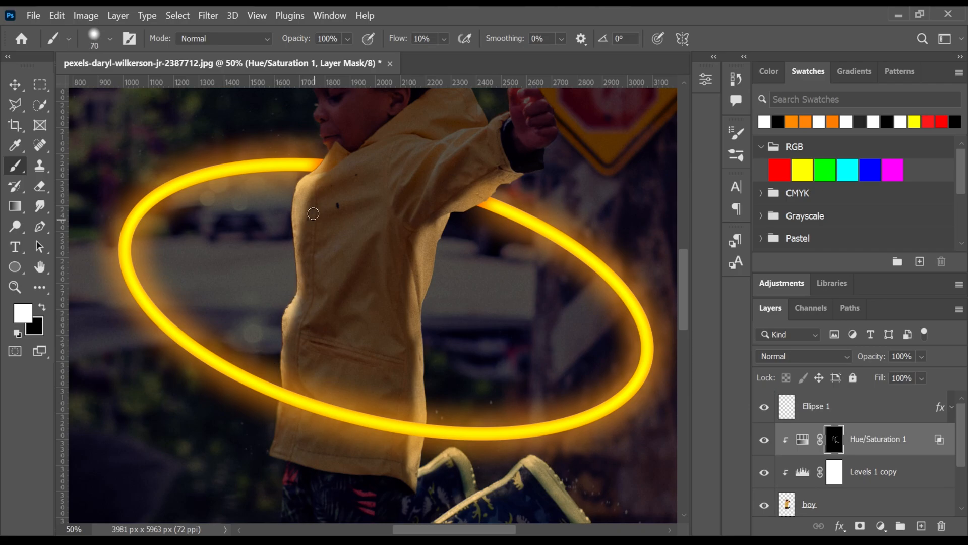
drag(277, 348, 262, 462)
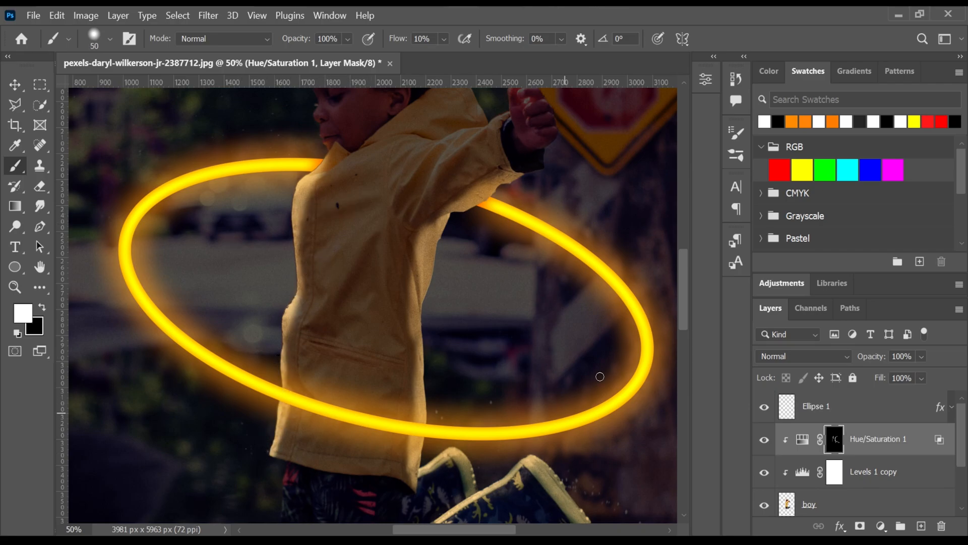
Paint light on the Hue/Saturation mask around the coat's lower hem and the shorts
scroll(599, 374, down, 2)
mouse_move(278, 402)
mouse_down()
mouse_move(277, 474)
mouse_move(303, 488)
mouse_move(355, 486)
mouse_move(349, 470)
mouse_move(357, 484)
mouse_move(371, 456)
mouse_move(373, 416)
mouse_up()
scroll(372, 416, down, 2)
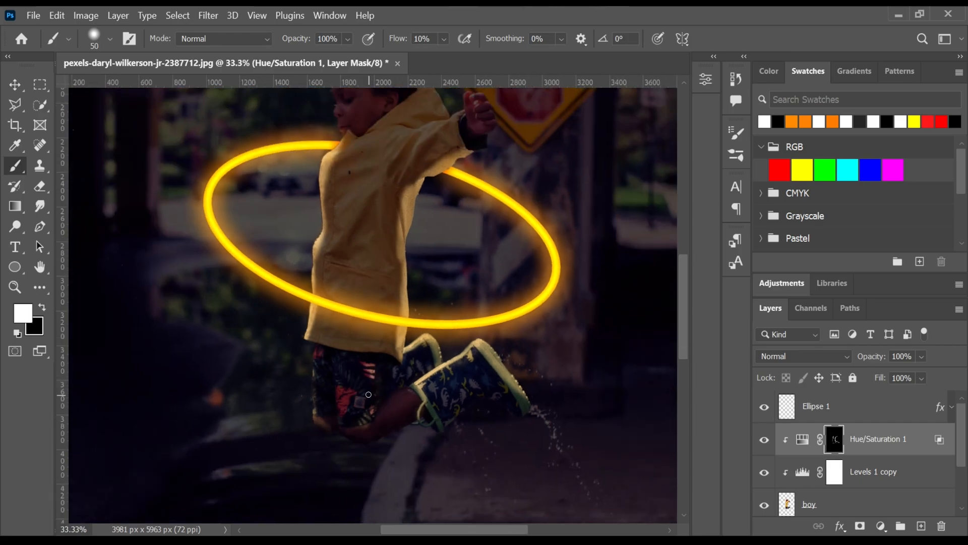
Paint a touch of light on the underside of the boy's raised hand and cuff
key(ctrl+plus)
key(ctrl+plus)
drag(686, 290, 682, 222)
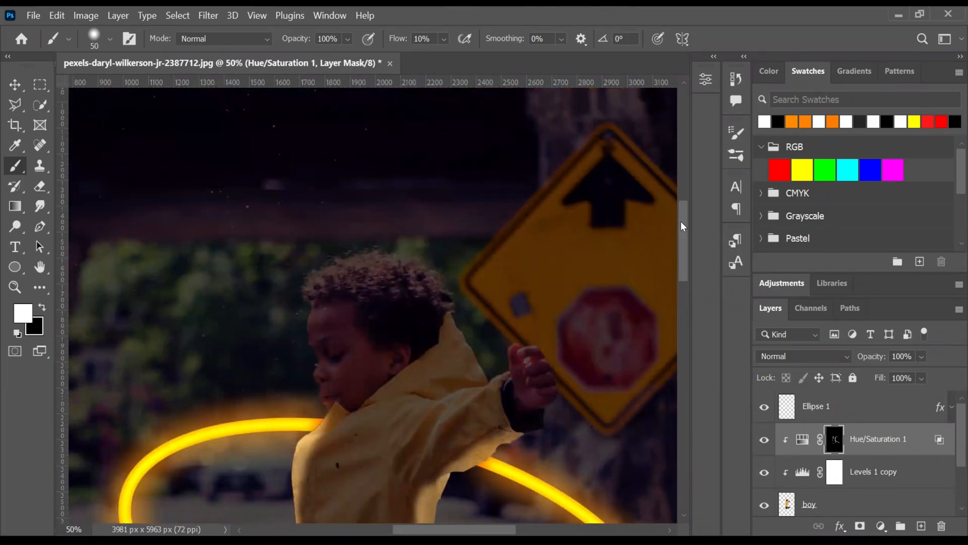
mouse_move(544, 393)
mouse_down()
mouse_move(543, 409)
mouse_move(545, 398)
mouse_up()
key(ctrl+minus)
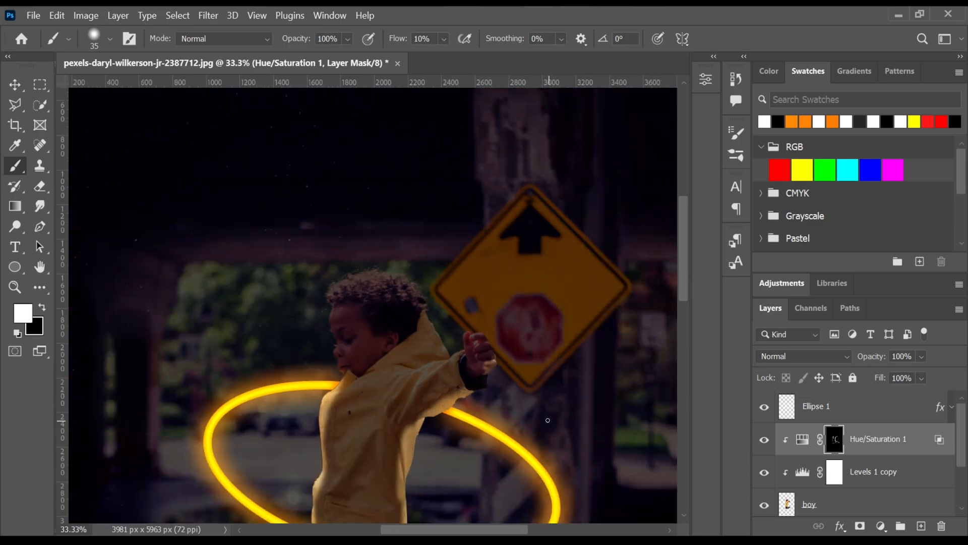
Paint white on the mask with a 70 px brush to light the nose, lips and chin of the boy's profile
key(ctrl+plus)
key(ctrl+plus)
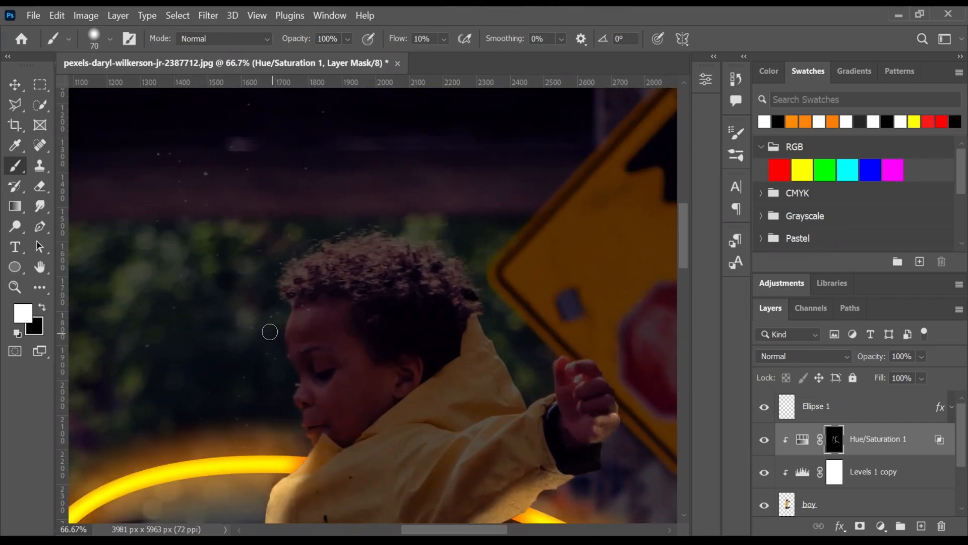
drag(285, 370, 293, 420)
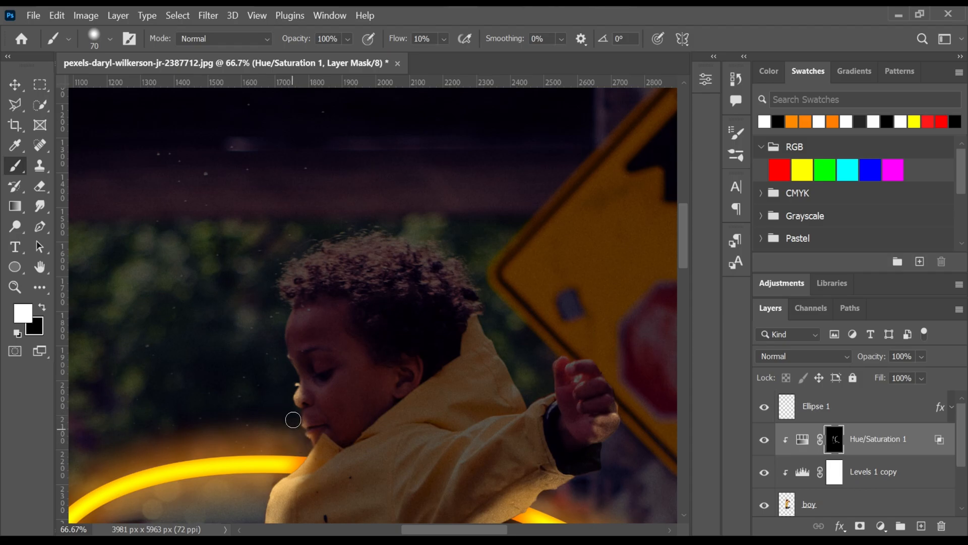
key(x)
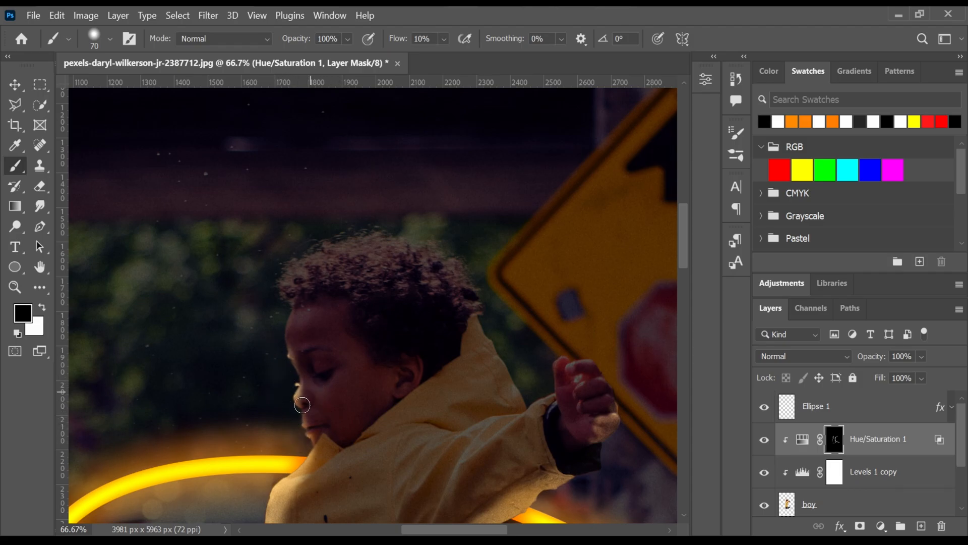
key(x)
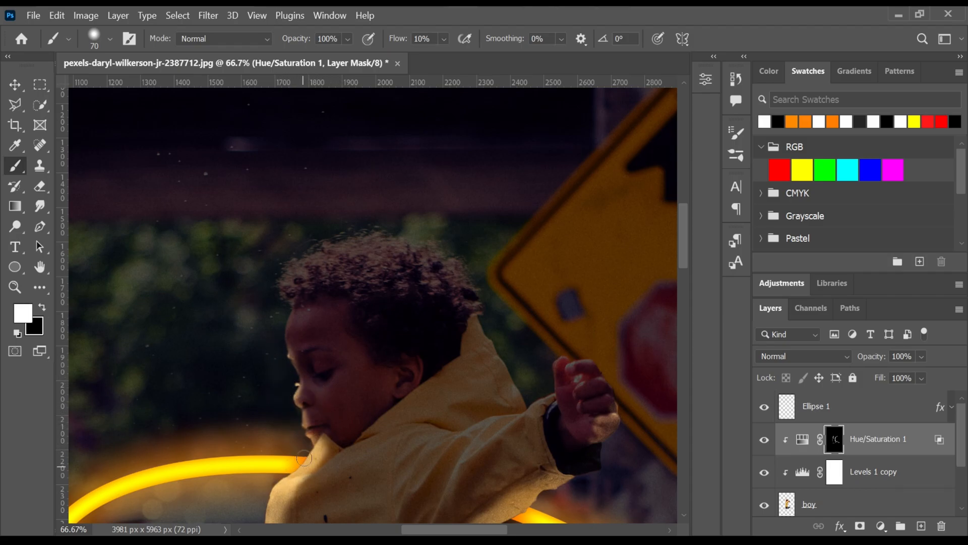
Enlarge the brush to 600 px and paint soft light over the boy's face, coat, shorts and boots on the mask
key(ctrl+minus)
key(ctrl+minus)
key(ctrl+minus)
key(ctrl+minus)
key(ctrl+plus)
key(ctrl+plus)
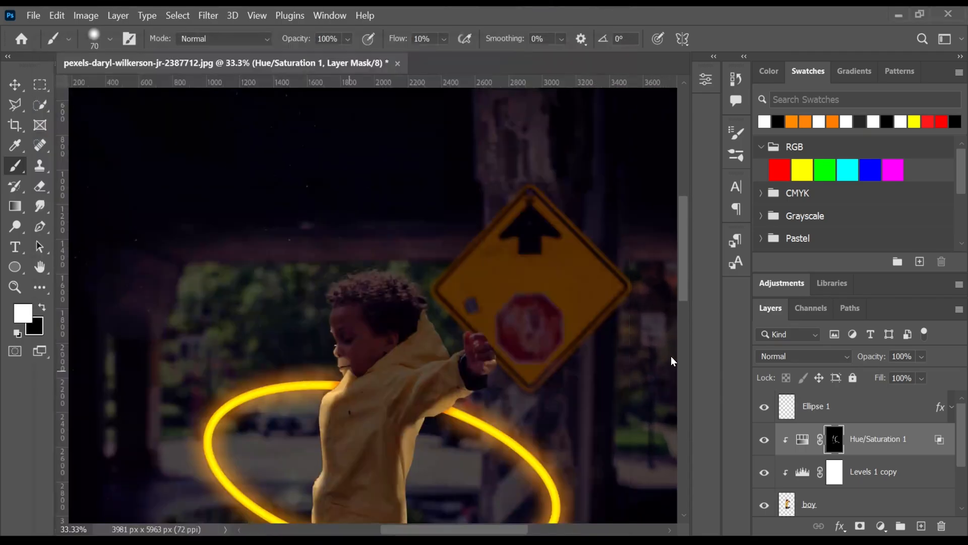
key(x)
key(ctrl+minus)
key(ctrl+minus)
key(ctrl+bracketright)
key(ctrl+z)
key(bracketright)
key(bracketright)
key(bracketright)
key(bracketright)
key(bracketright)
key(bracketright)
key(bracketright)
key(bracketright)
key(bracketright)
key(bracketright)
key(bracketright)
key(bracketright)
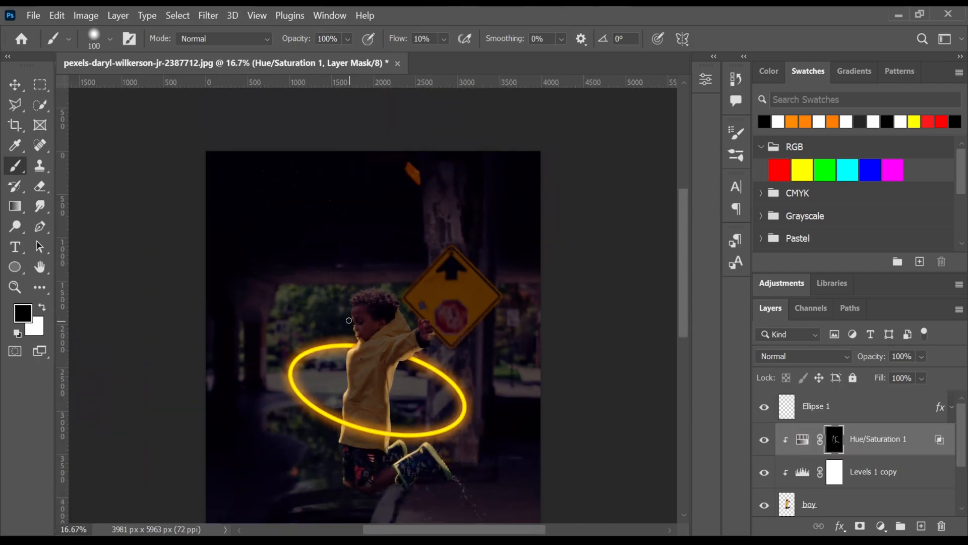
key(x)
drag(352, 333, 351, 411)
mouse_move(333, 455)
mouse_down()
mouse_move(353, 328)
mouse_move(411, 402)
mouse_move(413, 459)
mouse_up()
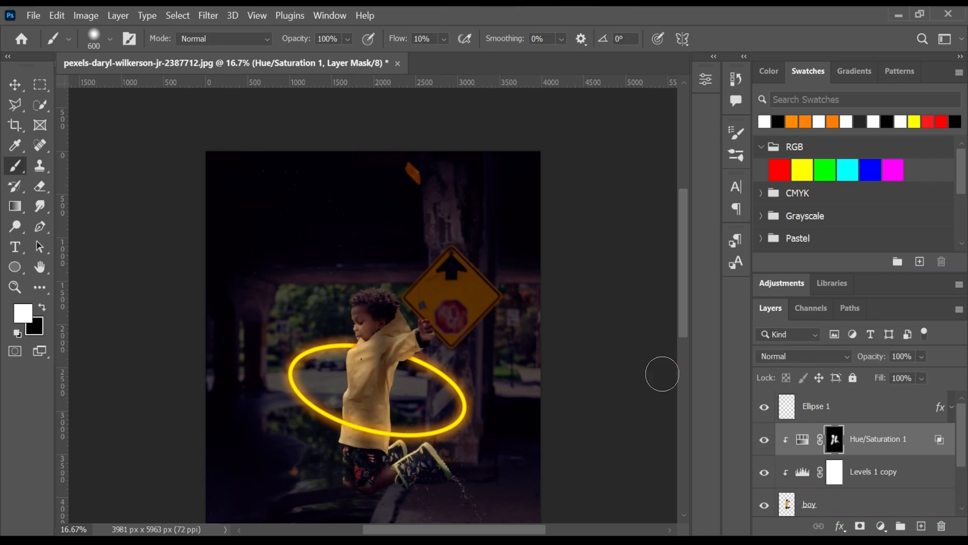
Dab extra white on the mask over the lower part of the coat, close to the ring
scroll(638, 361, up, 1)
scroll(628, 349, down, 2)
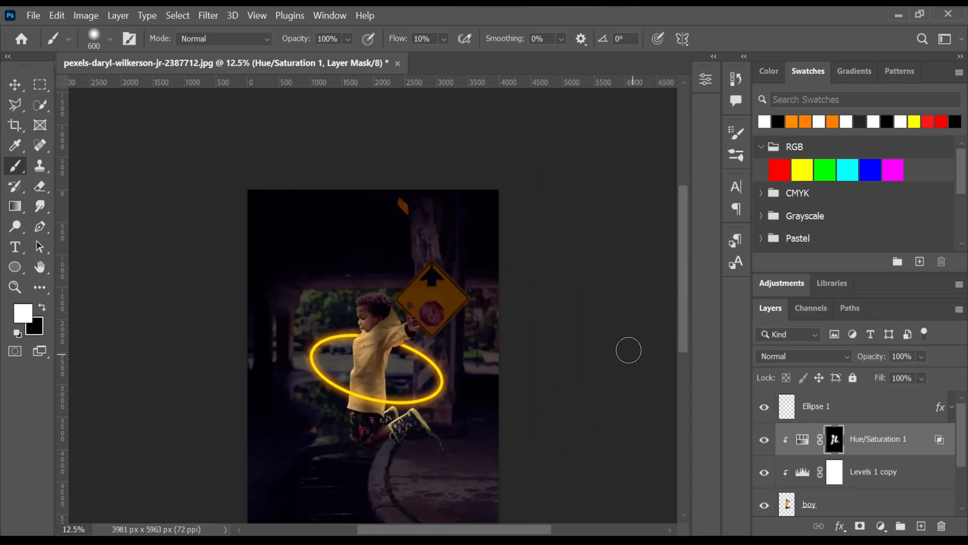
key(x)
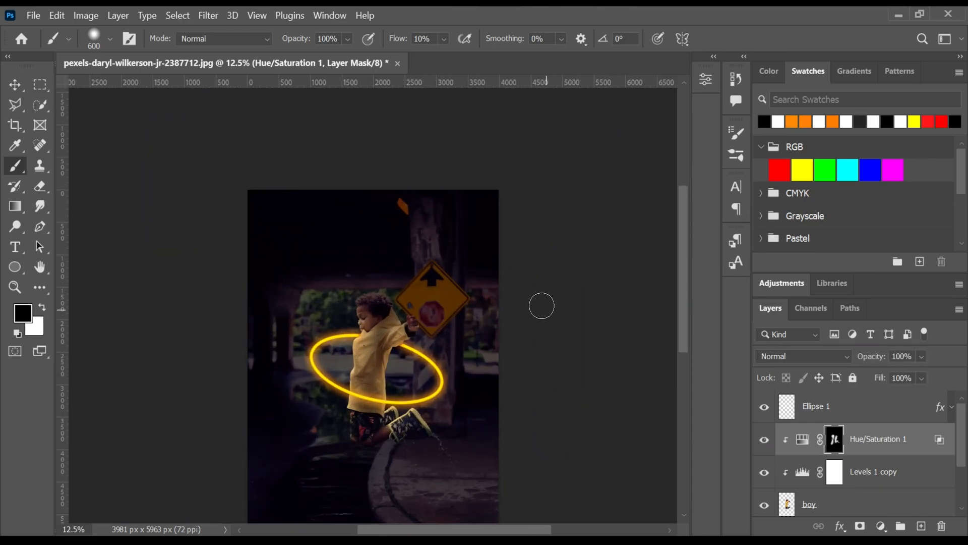
key(x)
click(369, 393)
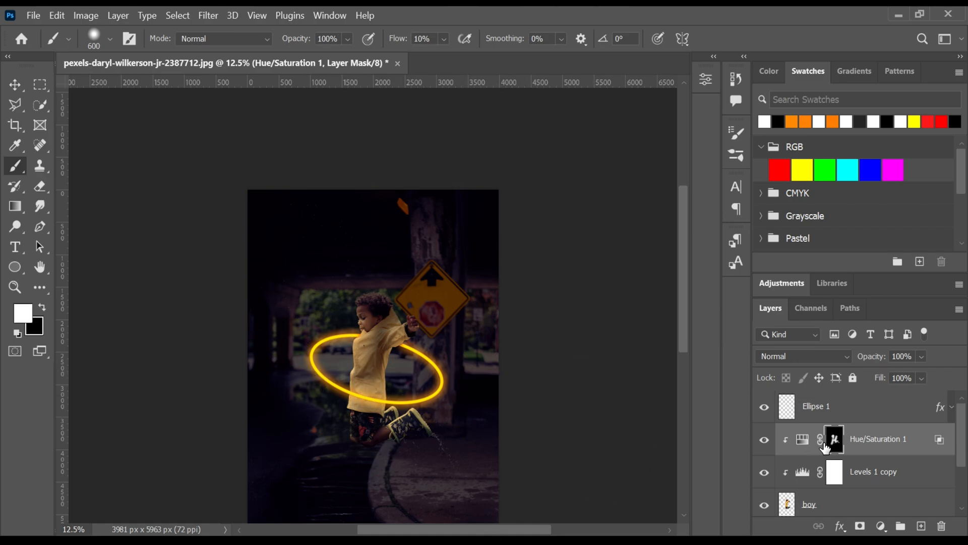
Duplicate the Hue/Saturation 1 layer and place the copy between the boy layer and Levels 1
key(ctrl+minus)
scroll(886, 460, down, 1)
click(881, 413)
key(ctrl+j)
key(ctrl+minus)
key(ctrl+minus)
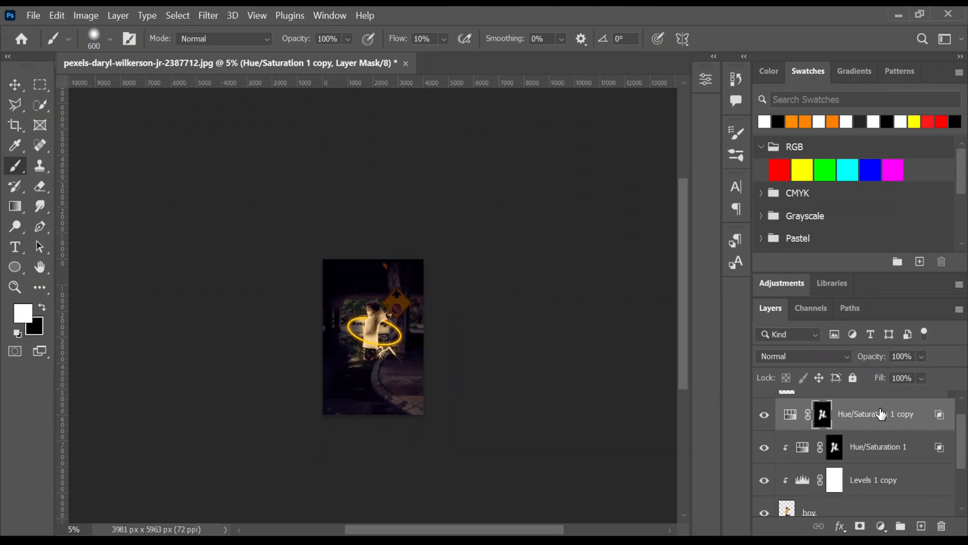
drag(877, 413, 872, 456)
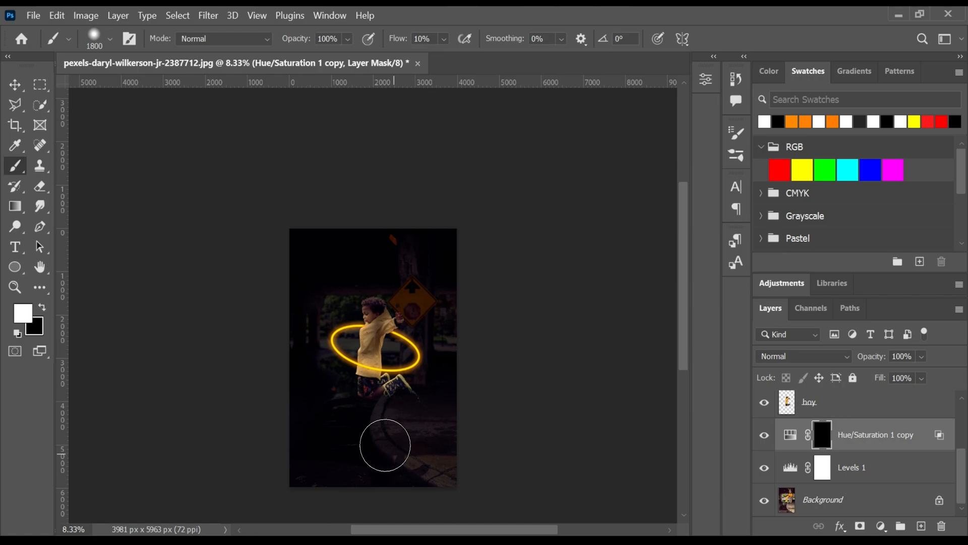
With 5% flow and an 1800 px brush, paint white on the copy's mask to light the background around the ring, comparing with the layer hidden
text(5)
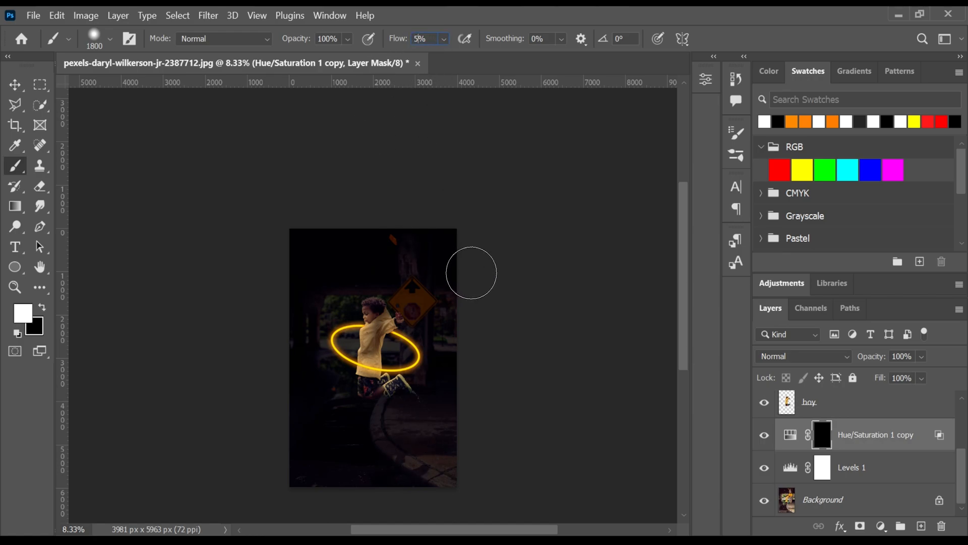
mouse_move(353, 367)
mouse_down()
mouse_move(376, 405)
mouse_move(353, 395)
mouse_move(383, 343)
mouse_move(375, 395)
mouse_move(336, 365)
mouse_move(366, 416)
mouse_move(363, 311)
mouse_move(380, 390)
mouse_up()
click(763, 435)
click(764, 436)
key(x)
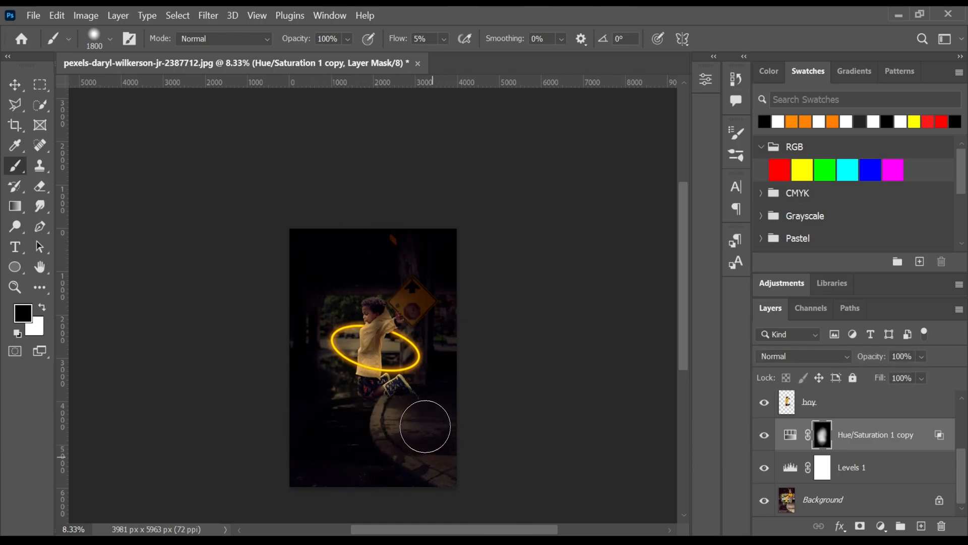
click(764, 436)
click(764, 436)
click(765, 436)
click(764, 436)
On the Hue/Saturation 1 mask, paint black with a 175 px brush to darken the coat's shoulder, hood and upper chest
drag(967, 482, 967, 396)
key(ctrl+plus)
key(ctrl+plus)
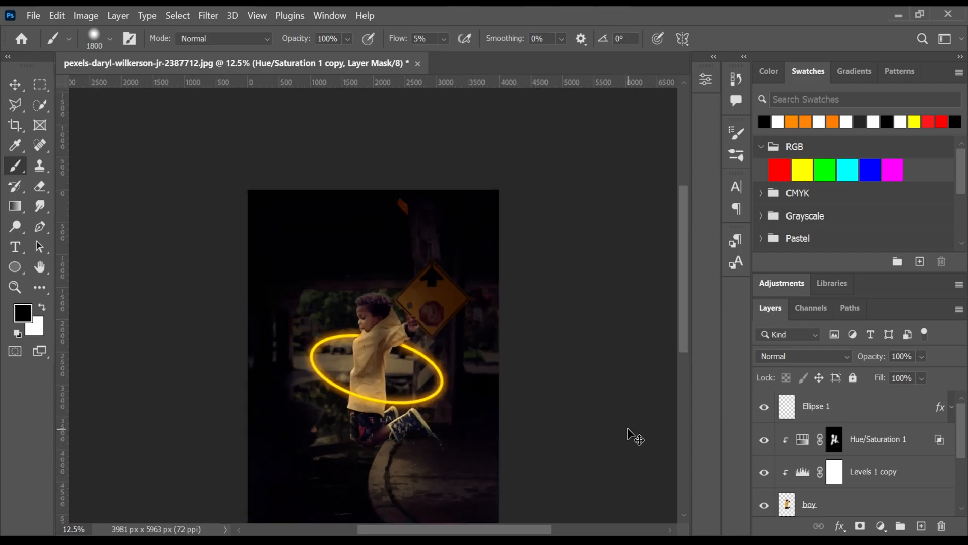
key(ctrl+plus)
key(ctrl+plus)
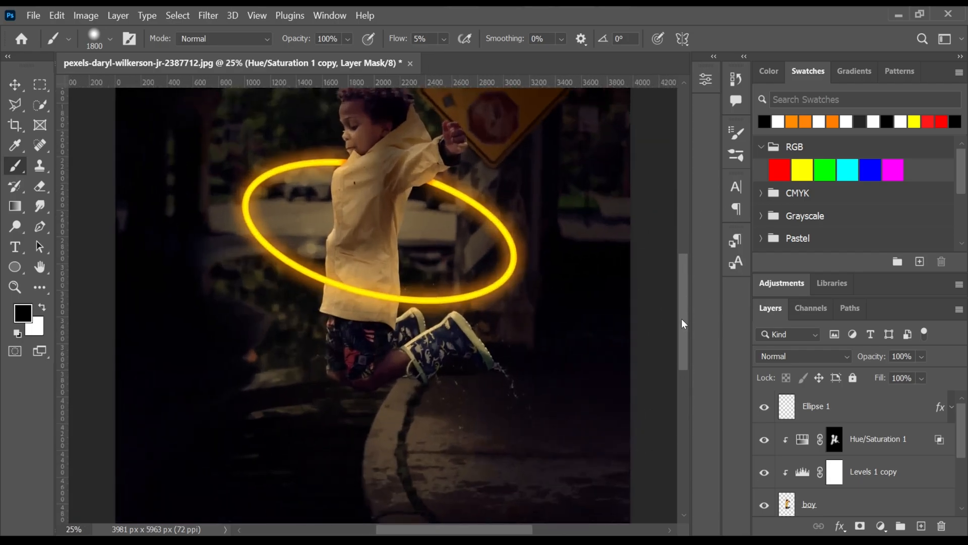
drag(681, 319, 687, 273)
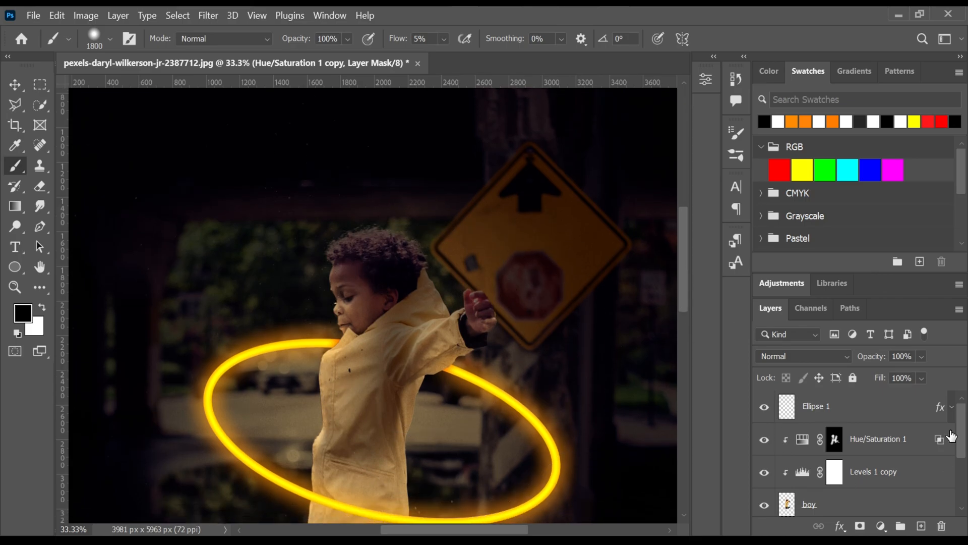
click(834, 439)
key(bracketleft)
key(bracketleft)
key(bracketleft)
key(bracketleft)
key(bracketleft)
key(bracketleft)
key(bracketleft)
key(bracketleft)
key(bracketleft)
key(bracketleft)
key(bracketleft)
key(bracketleft)
key(bracketleft)
key(bracketleft)
key(bracketleft)
key(bracketleft)
key(bracketleft)
key(bracketleft)
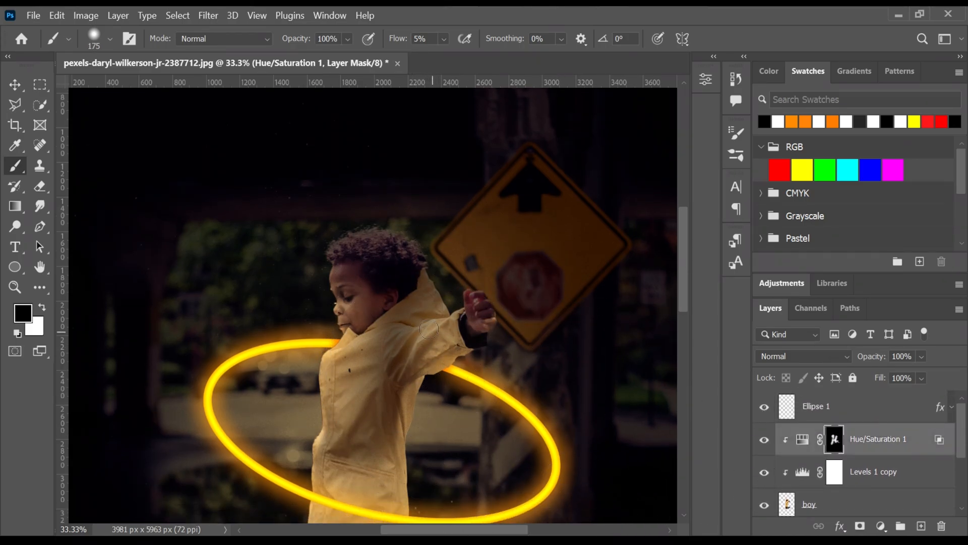
mouse_move(431, 323)
mouse_down()
mouse_move(447, 323)
mouse_move(375, 389)
mouse_up()
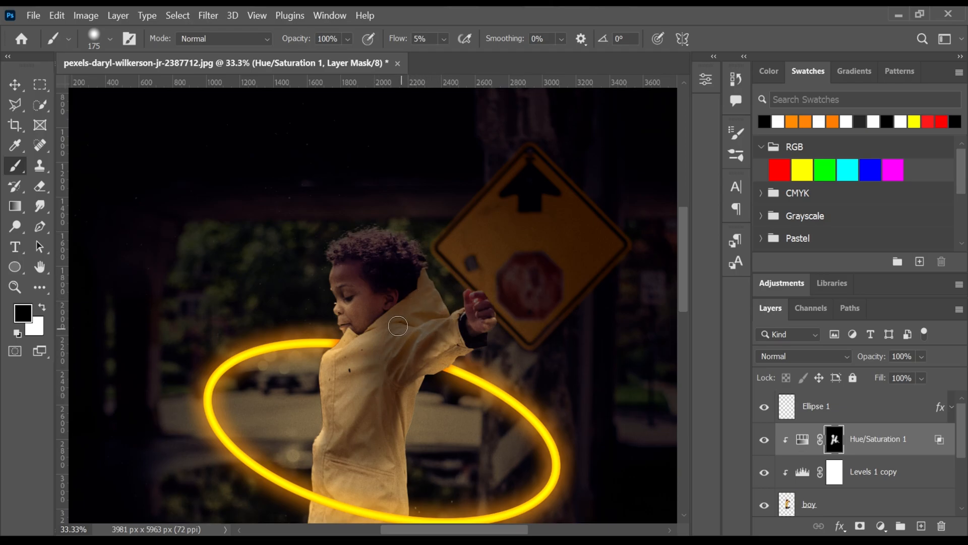
mouse_move(423, 311)
mouse_down()
mouse_move(461, 312)
mouse_move(431, 327)
mouse_up()
key(ctrl+minus)
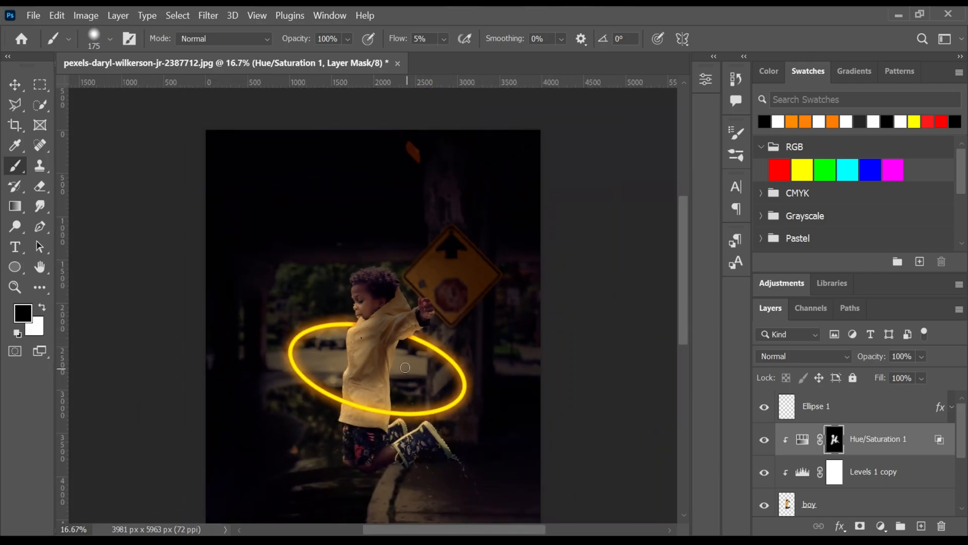
key(ctrl+plus)
key(x)
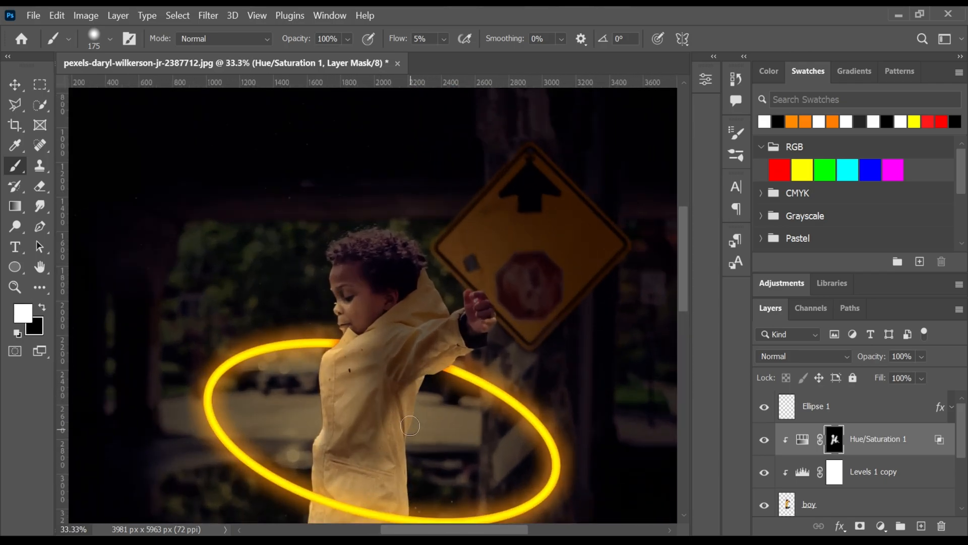
key(ctrl+minus)
key(ctrl+minus)
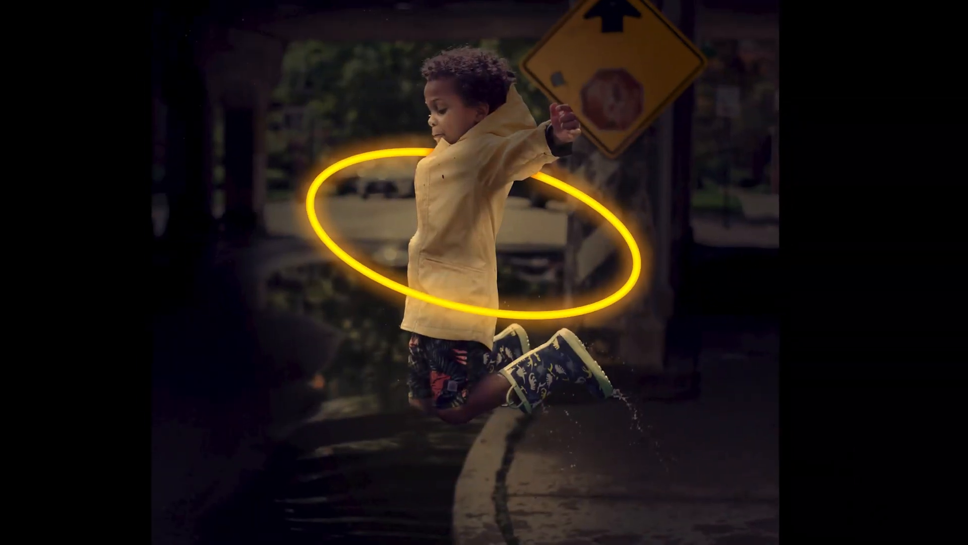